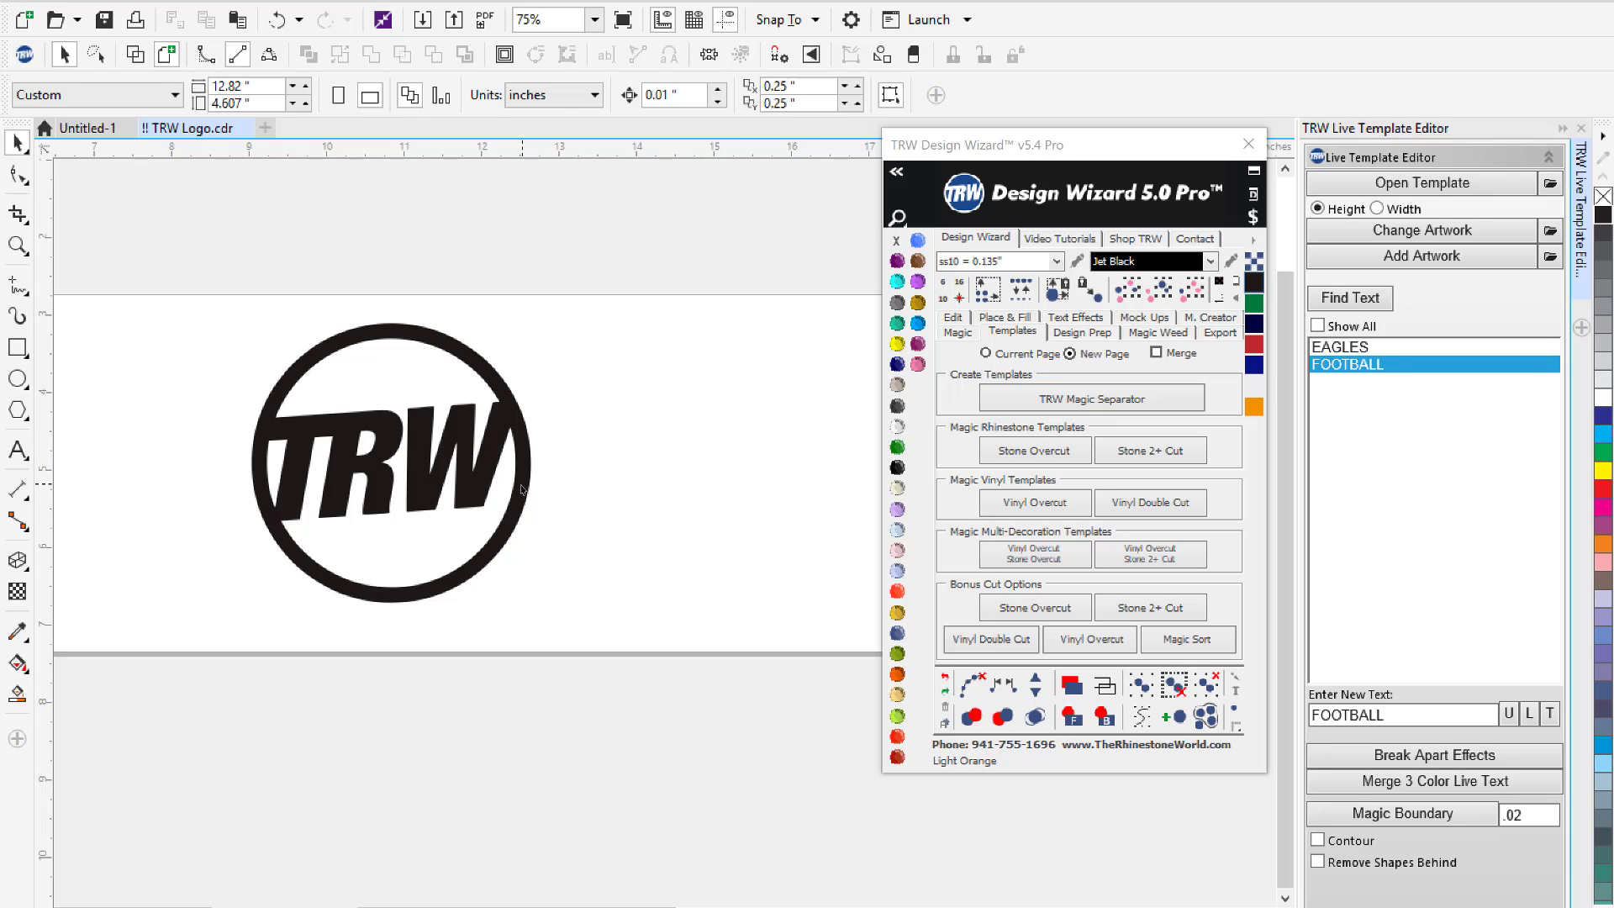
# Choose the Siser Brick HTV vinyl library and check the basic pricing information for the circular TRW logo.
pyautogui.click(515, 477)
pyautogui.click(660, 337)
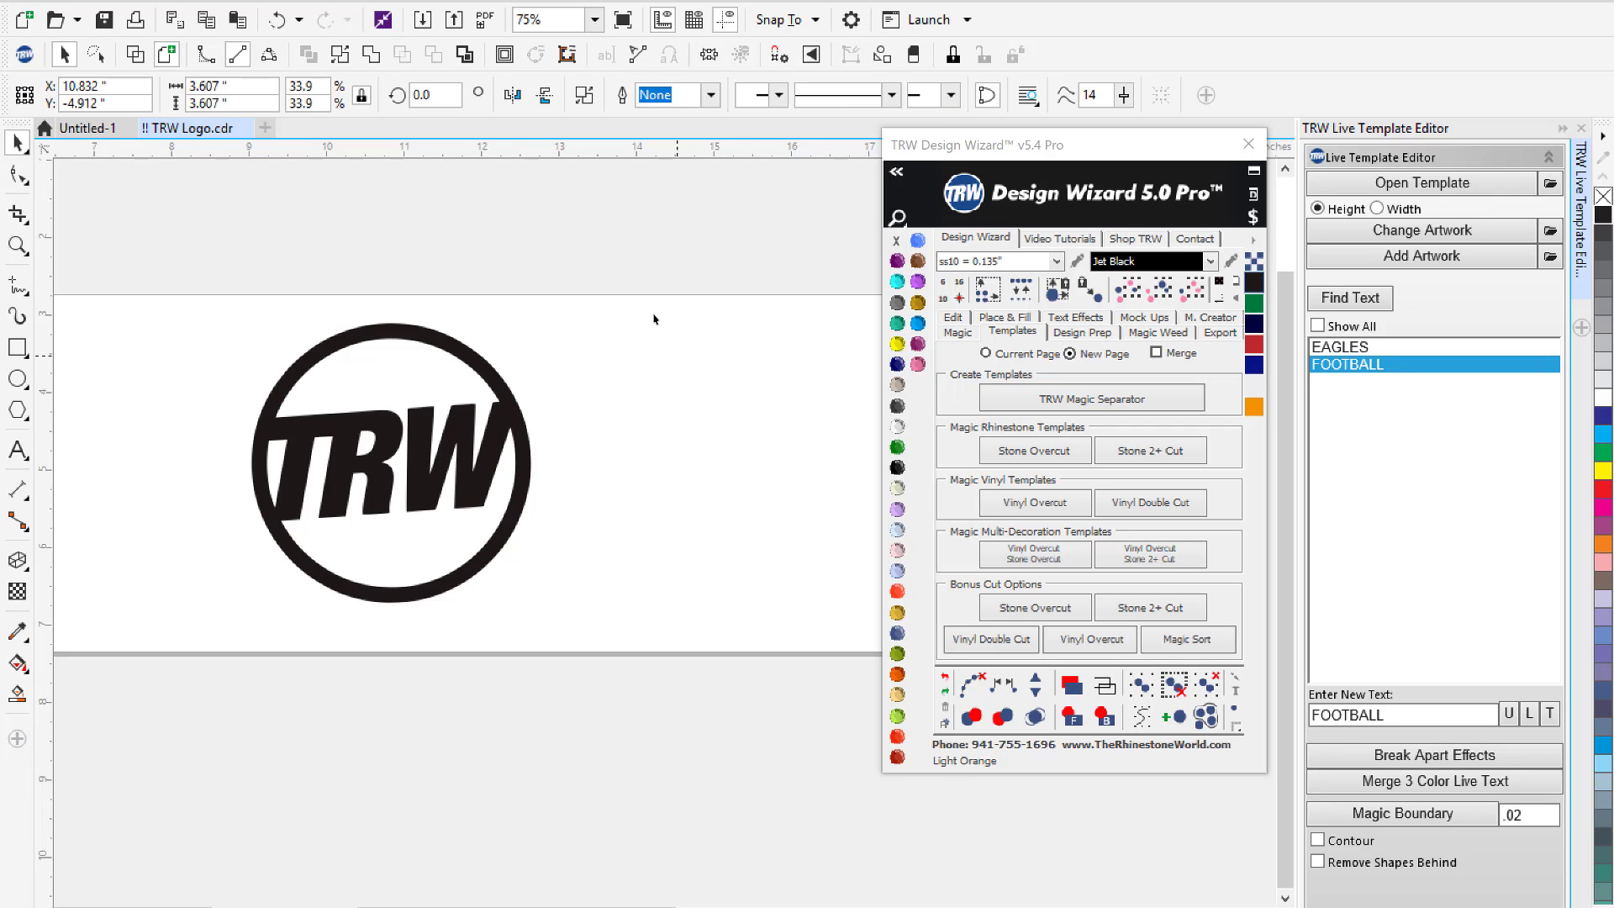
pyautogui.moveTo(195, 738); pyautogui.dragTo(195, 738)
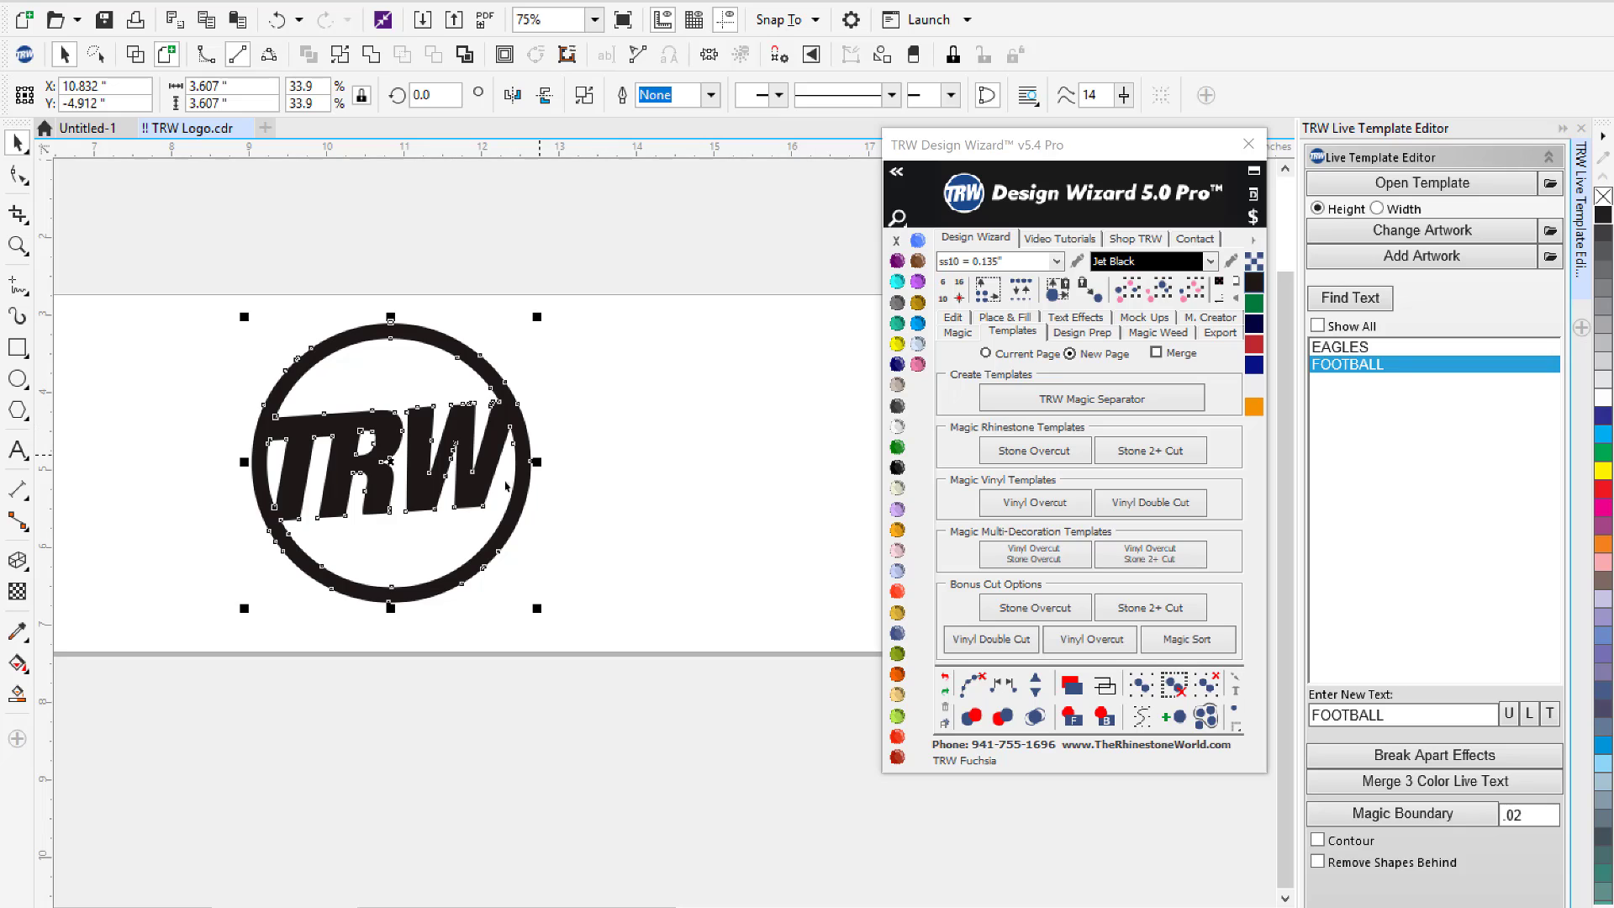
pyautogui.click(1253, 240)
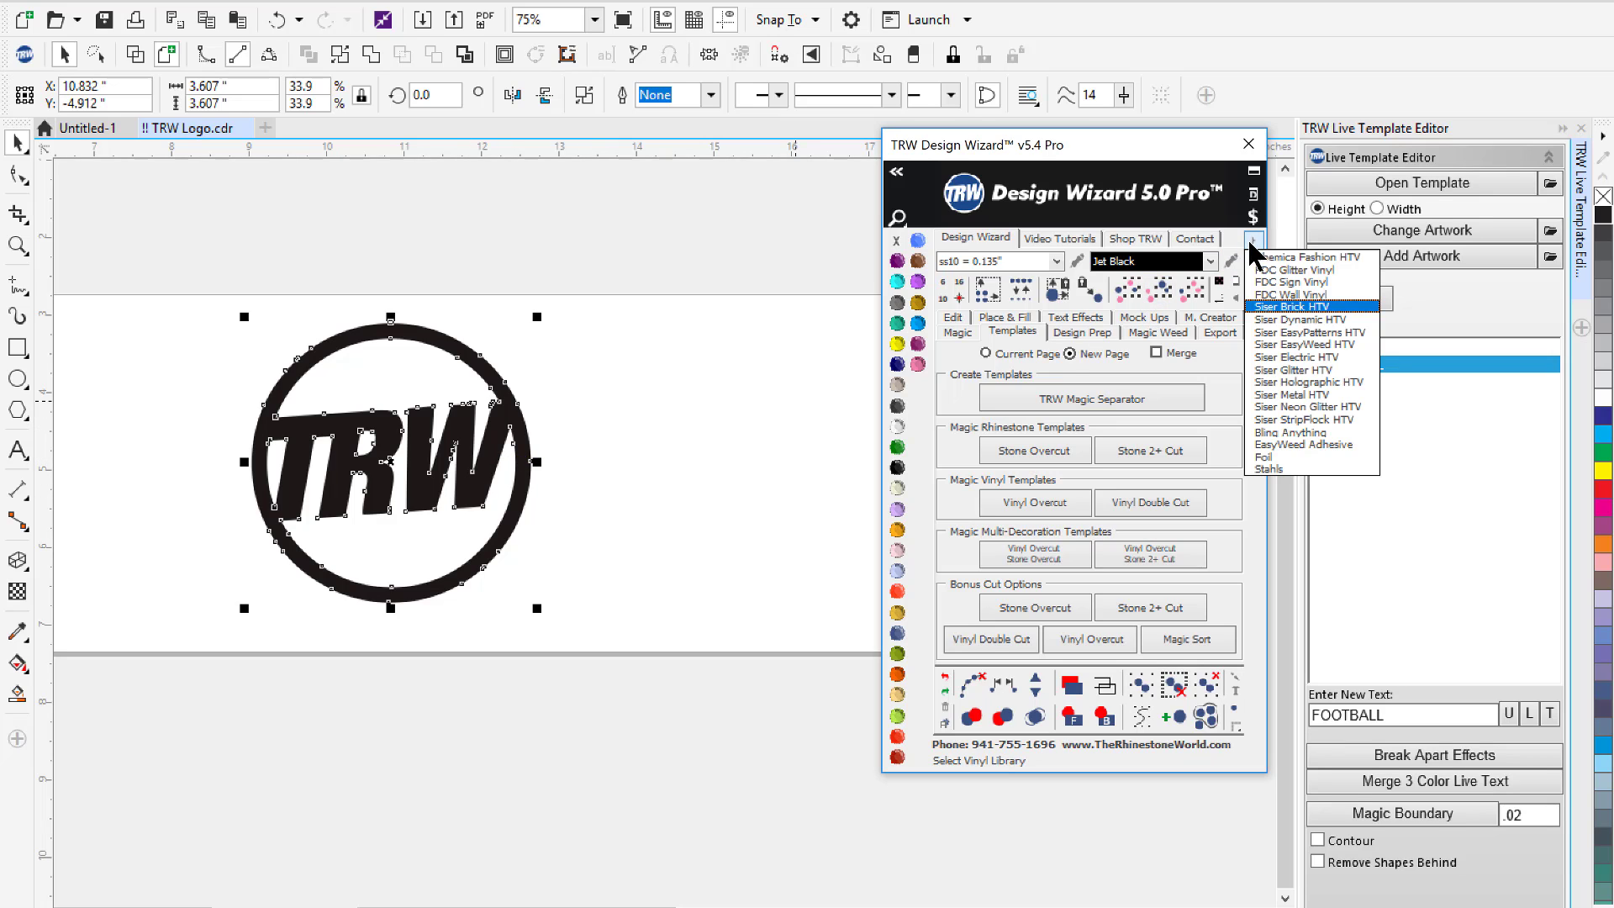
pyautogui.click(1295, 308)
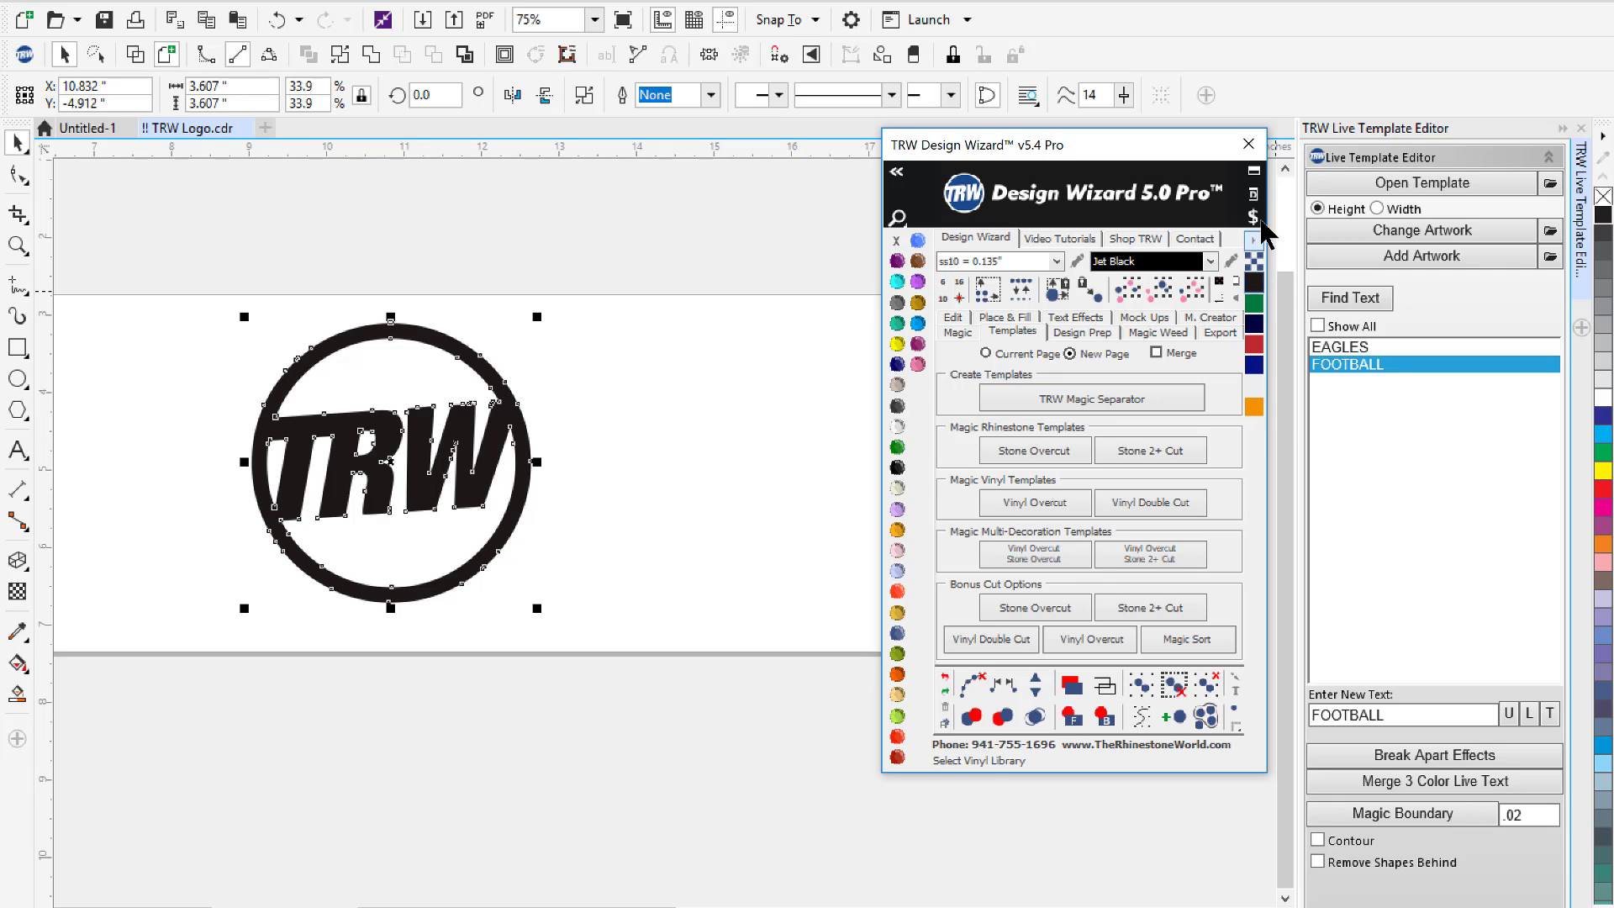
pyautogui.click(1253, 217)
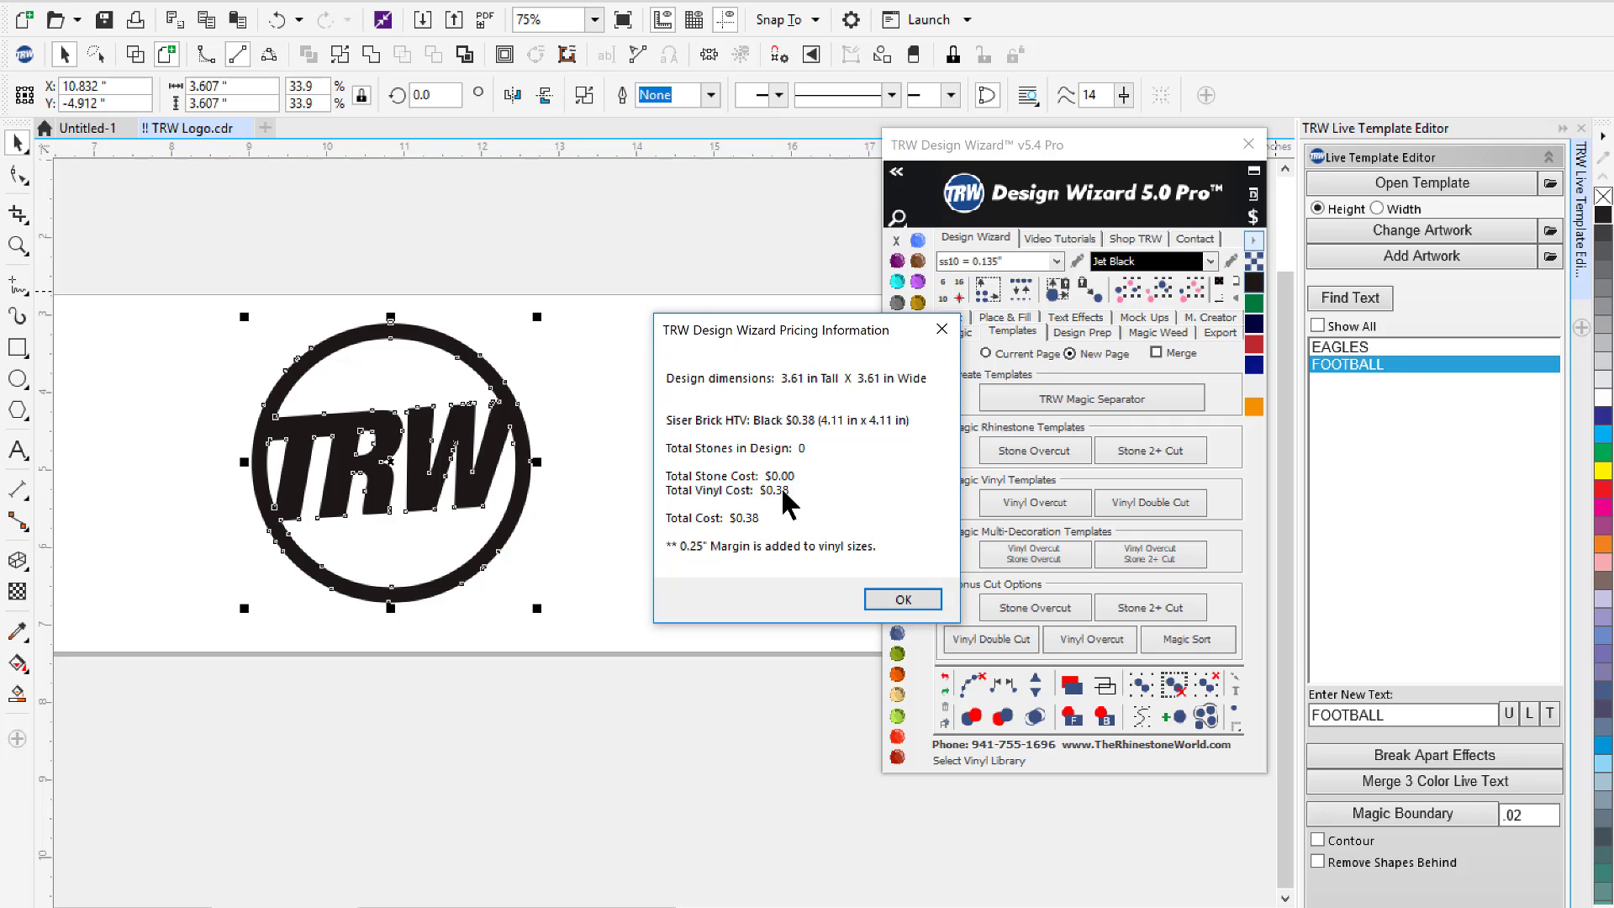
pyautogui.click(906, 600)
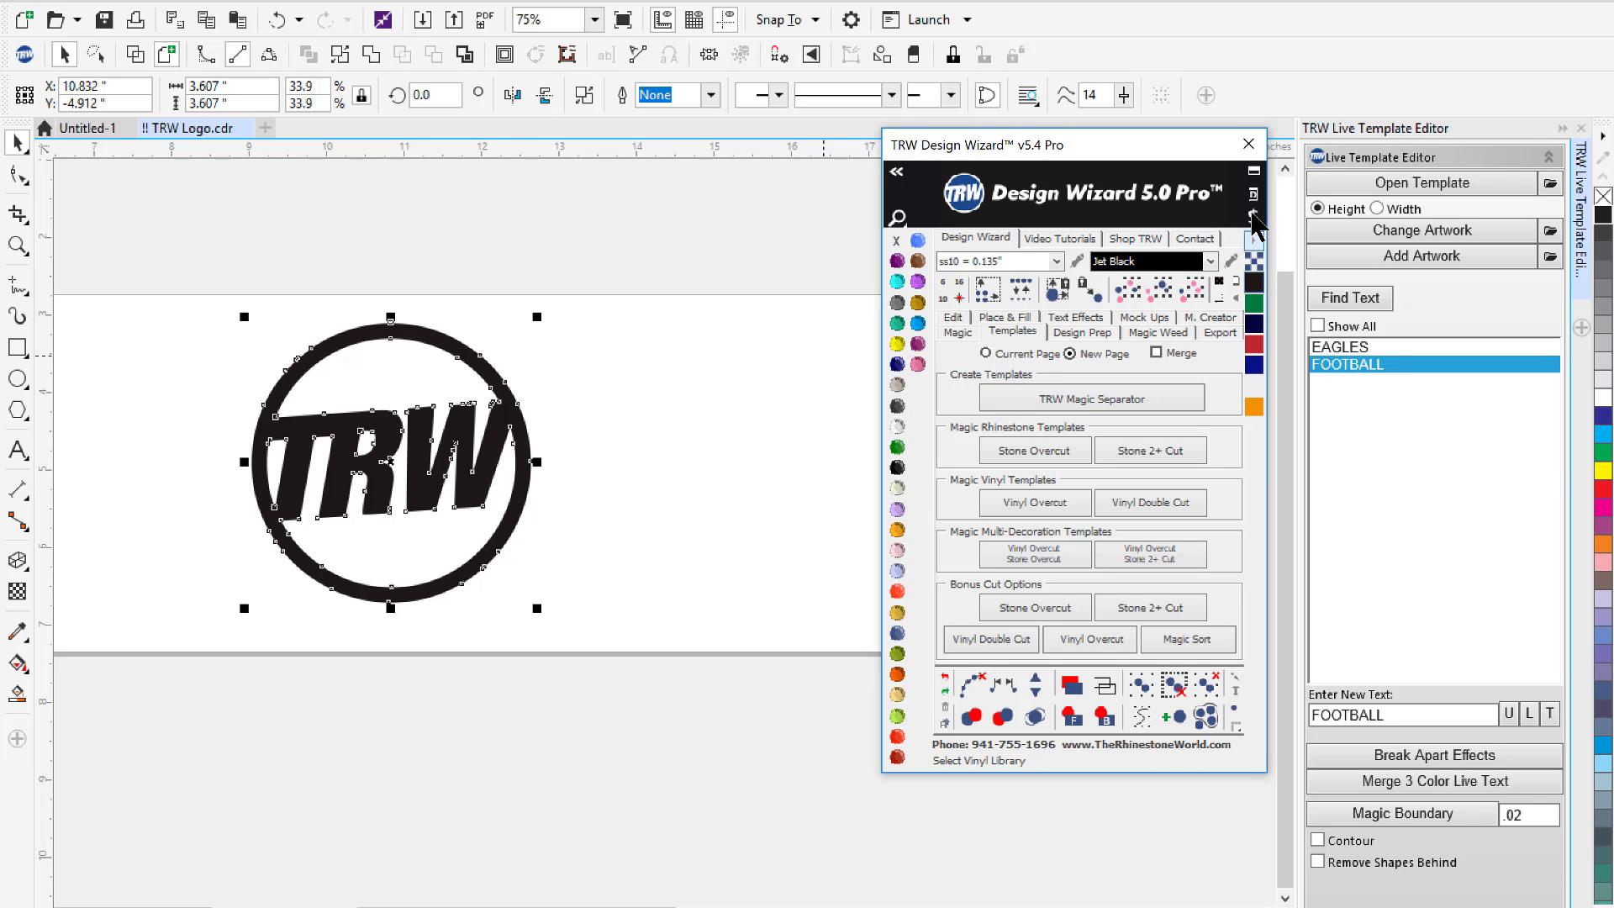
# Open the price breakdown assistant for the selected logo and load the Basic Single Shirt preset.
pyautogui.click(1254, 217)
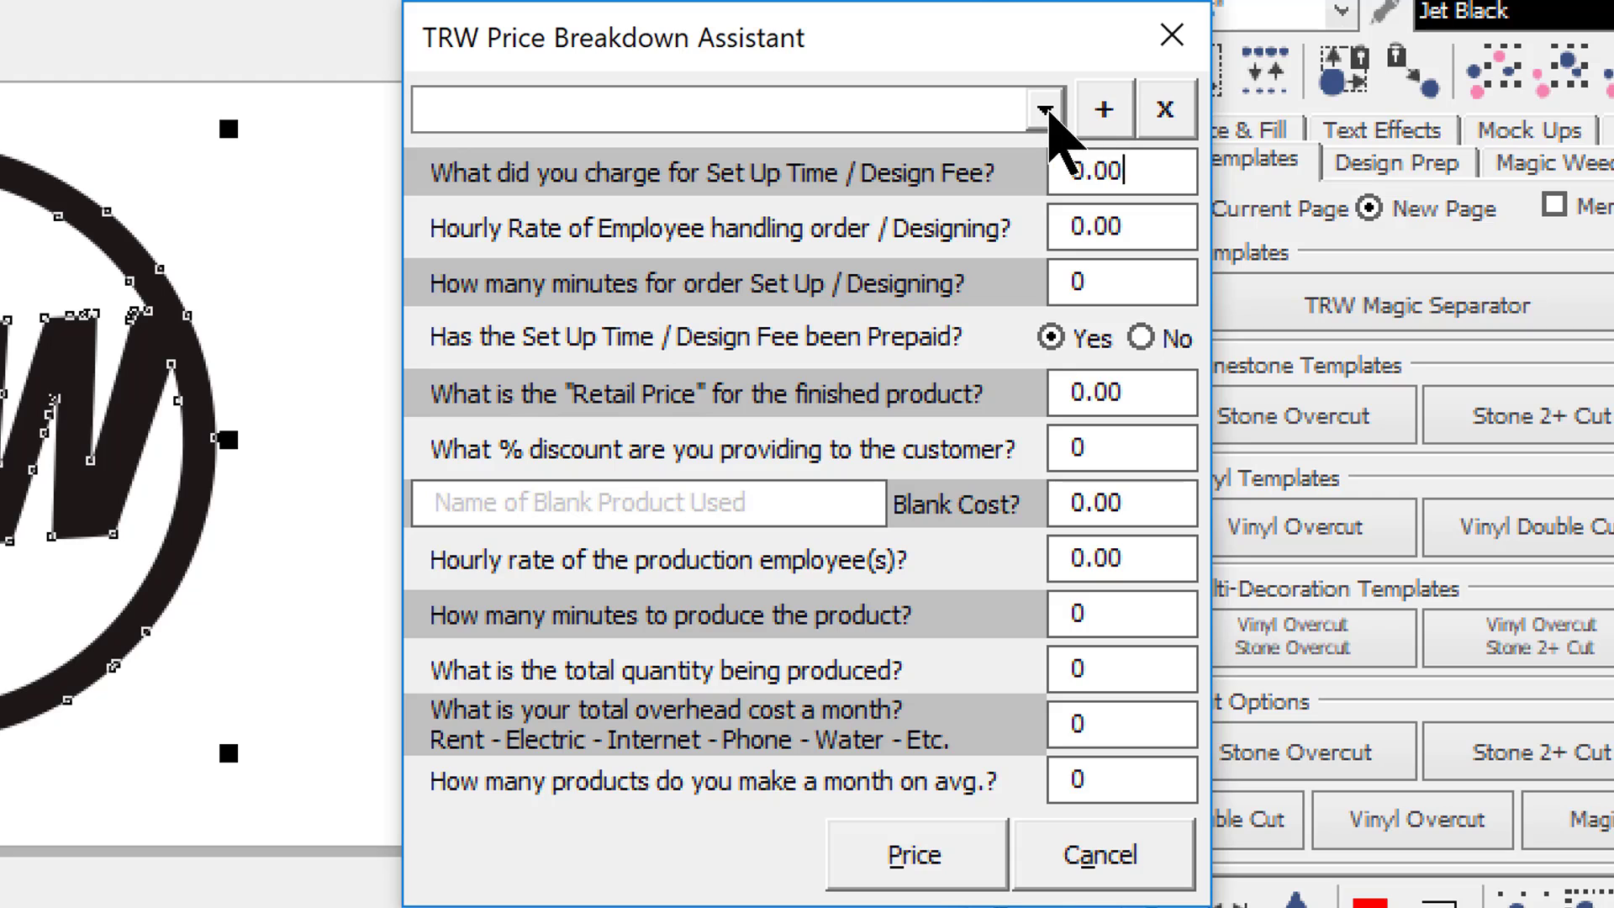
pyautogui.click(923, 305)
pyautogui.click(1017, 153)
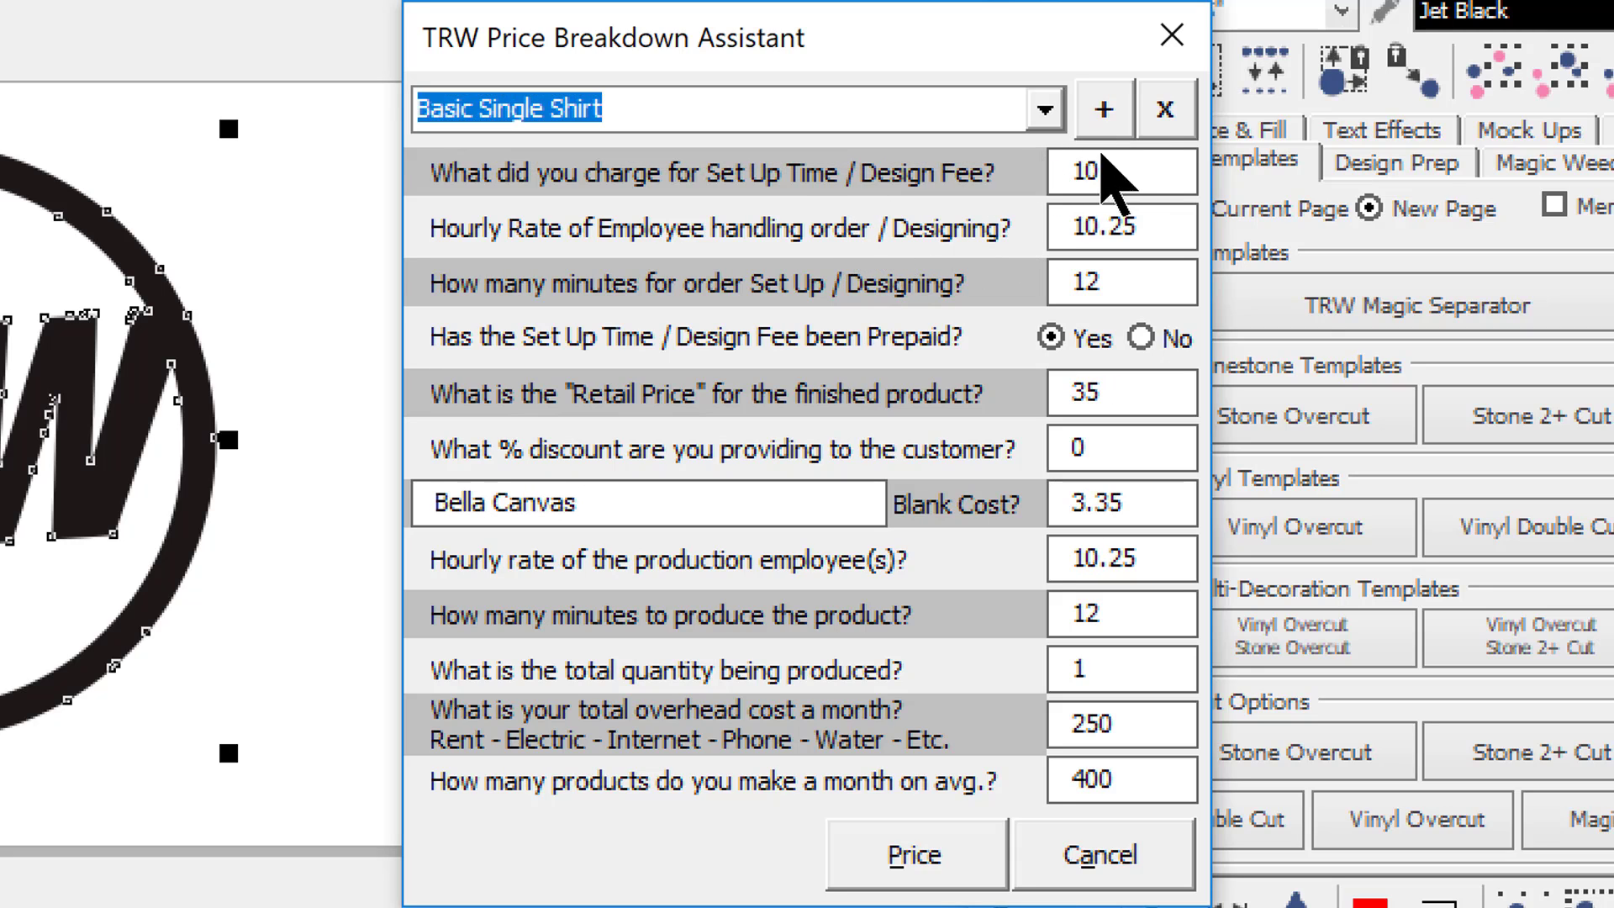
# Set the set-up/design fee, the designer's hourly rate and the order set-up minutes all to 0.
pyautogui.doubleClick(1134, 168)
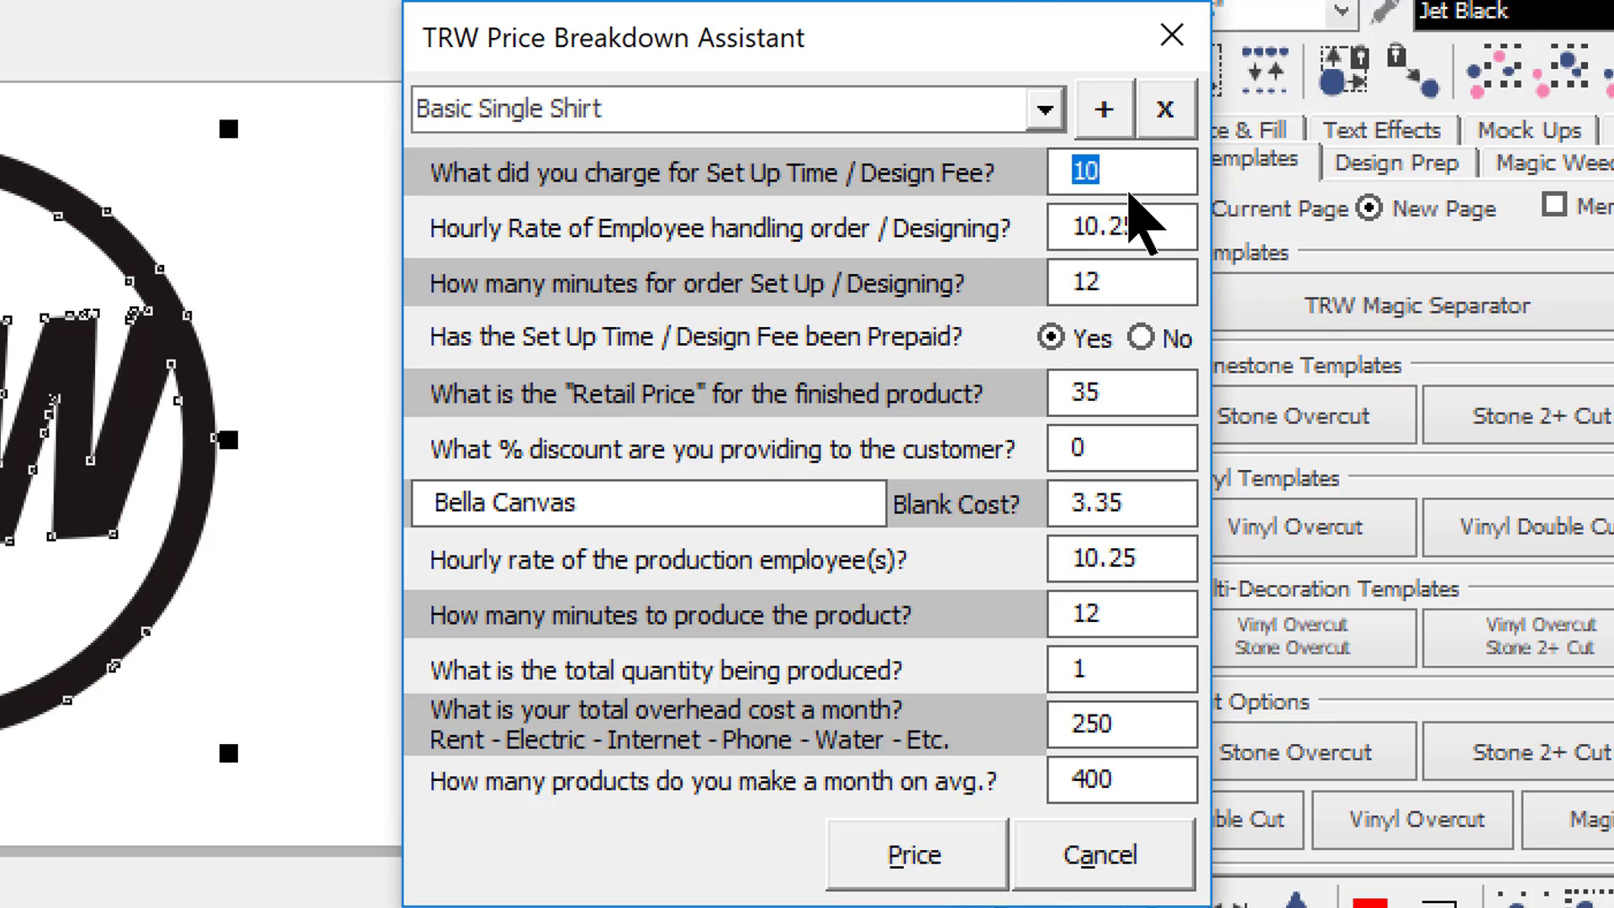
pyautogui.press('BackSpace')
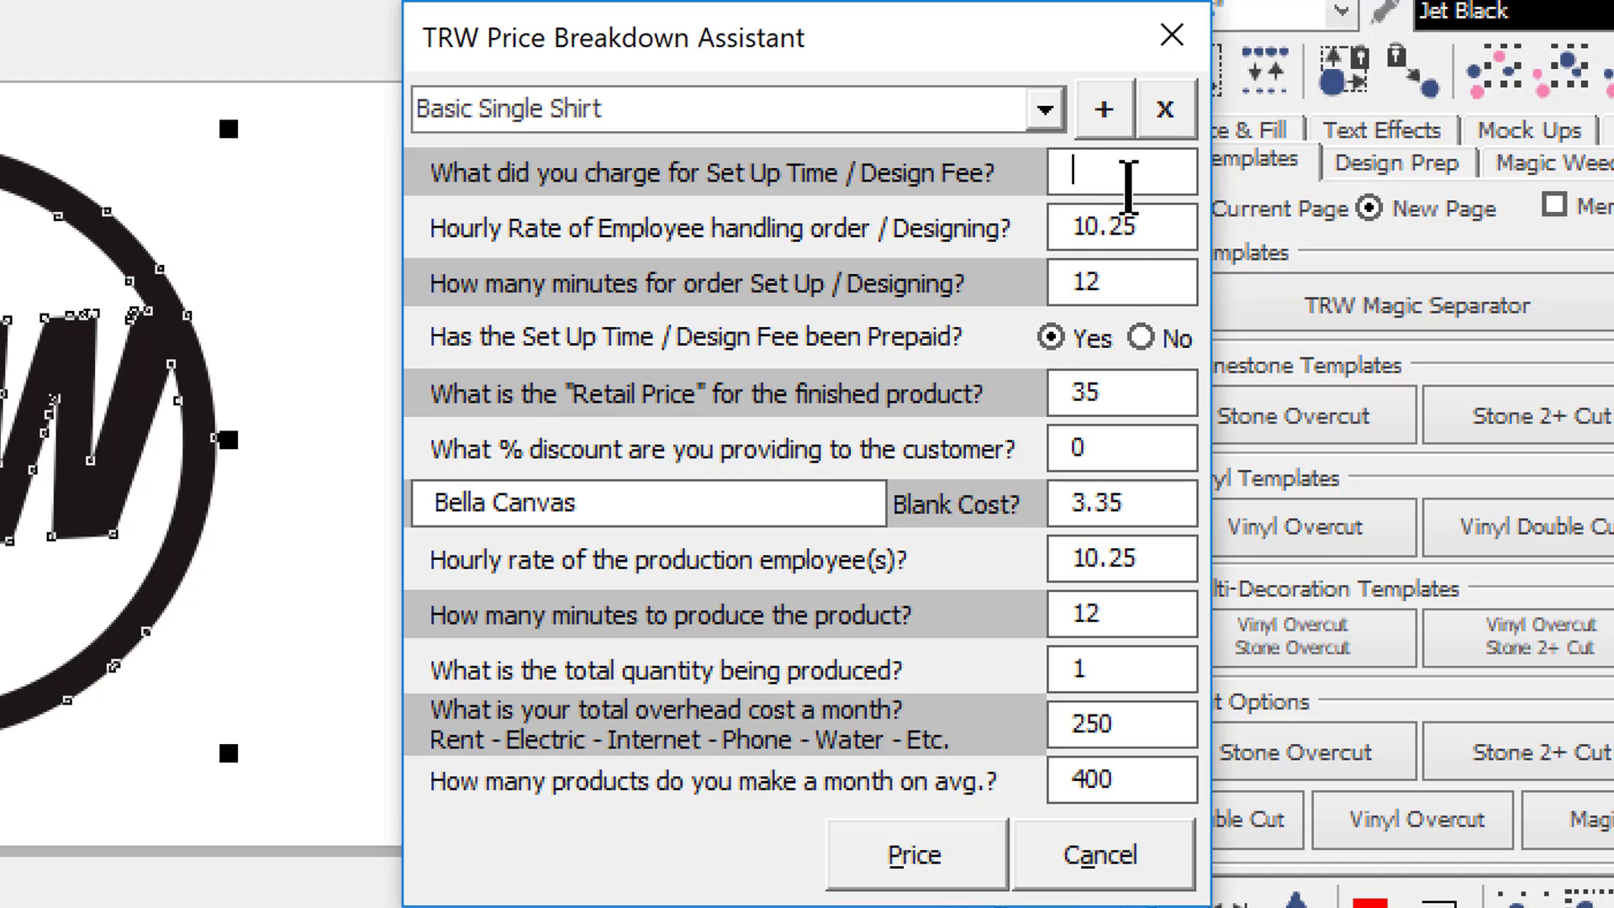
pyautogui.write('0')
pyautogui.press('Tab')
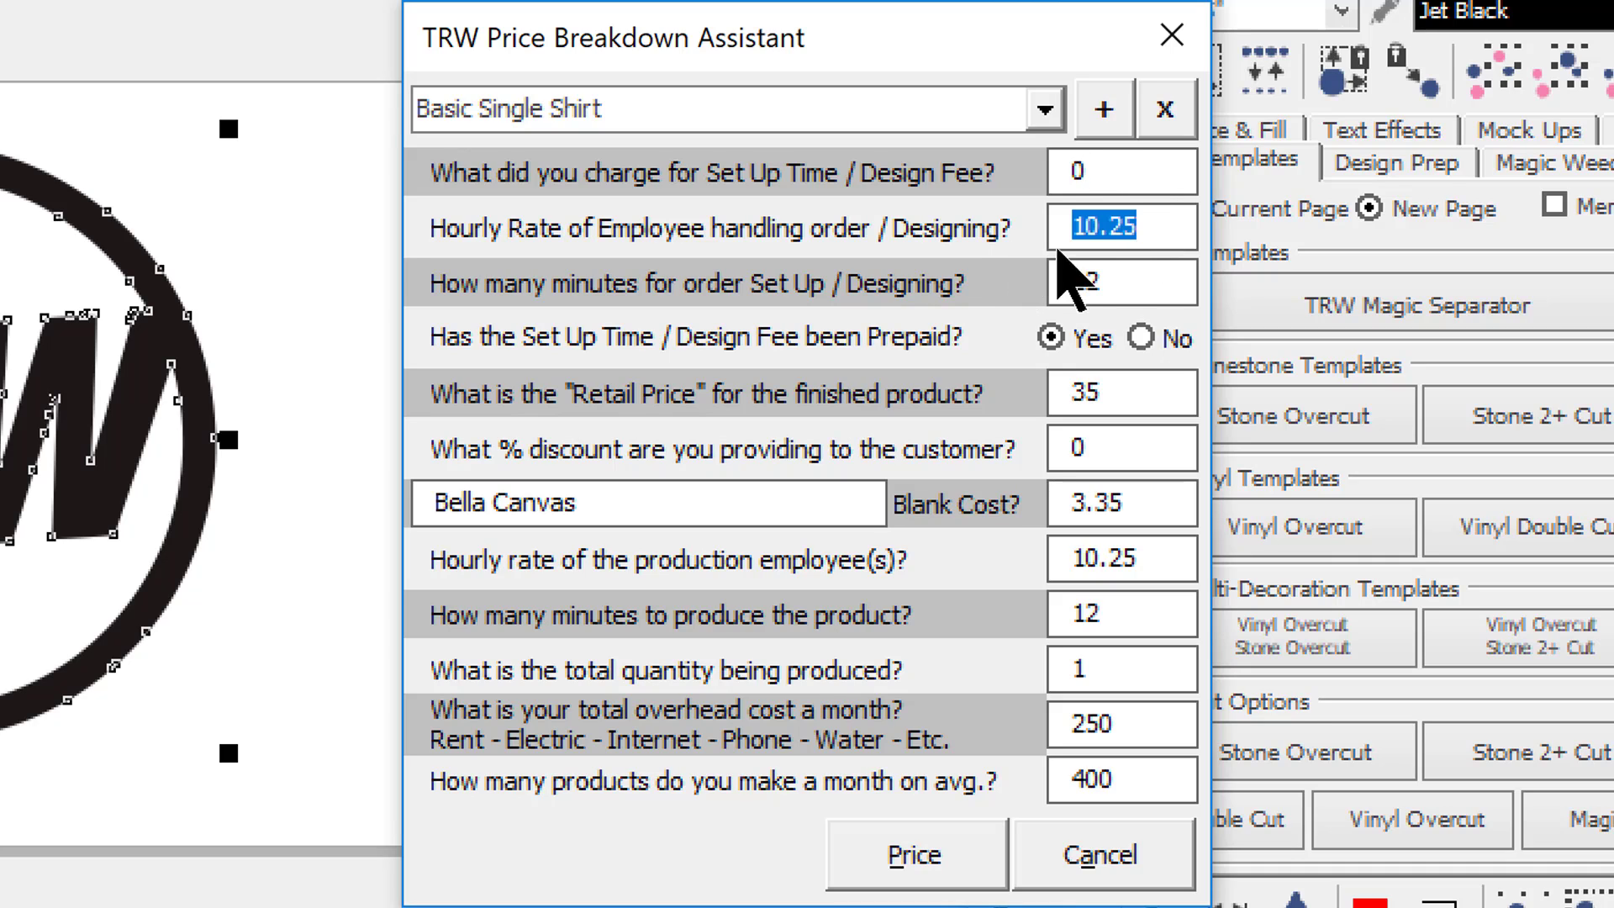
pyautogui.write('0')
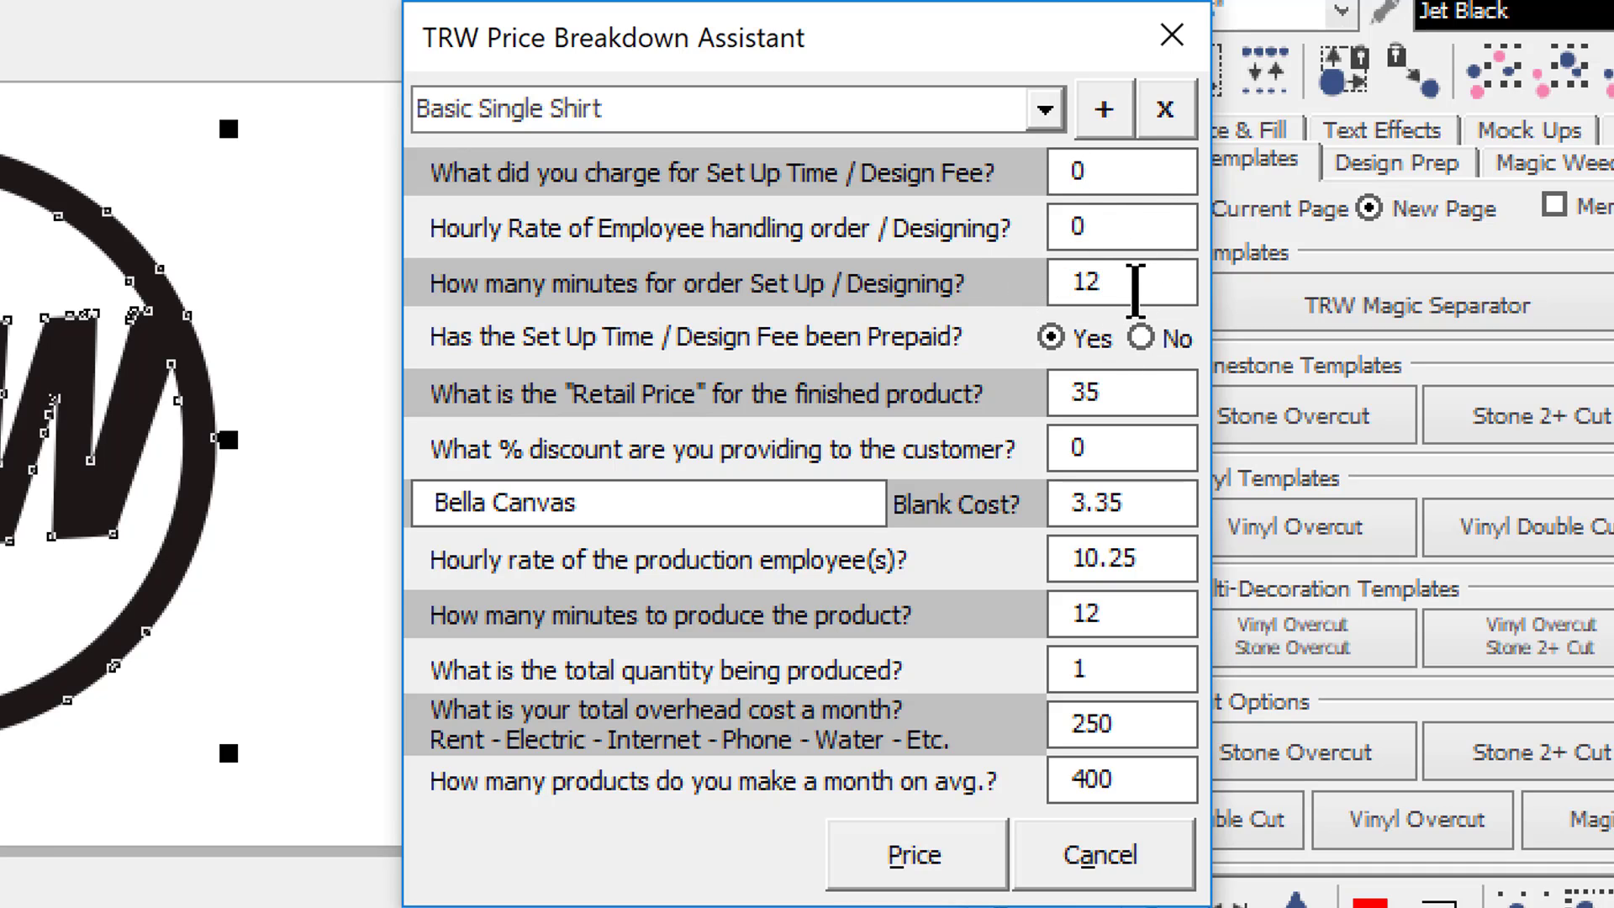
pyautogui.press('Tab')
pyautogui.write('0')
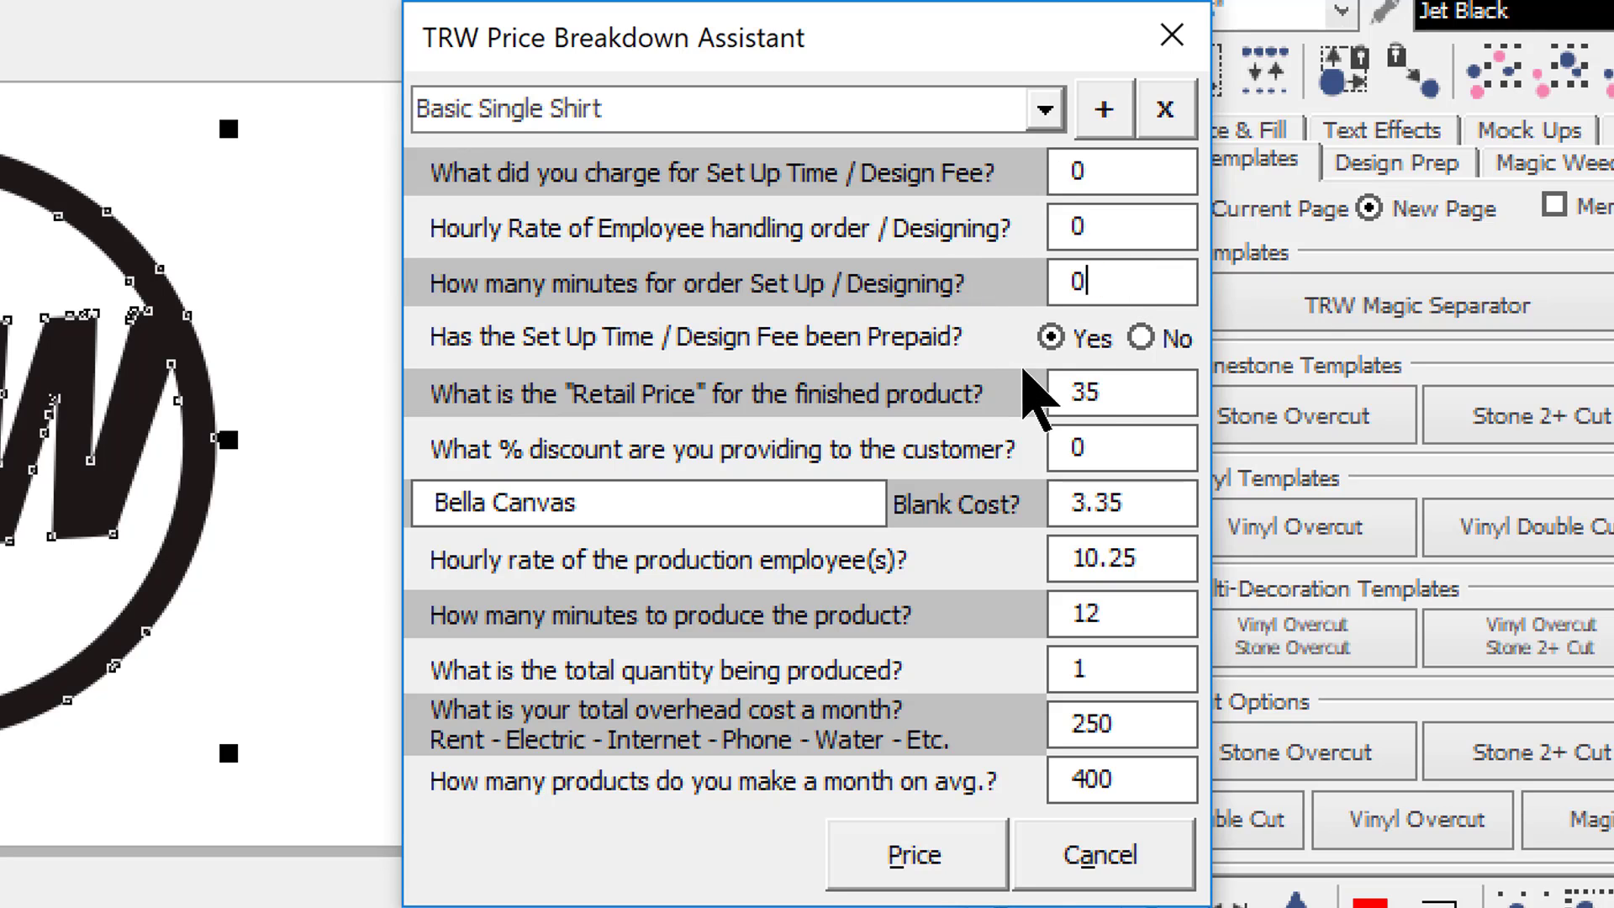
# Set the retail price for the finished product to 12.
pyautogui.click(1117, 391)
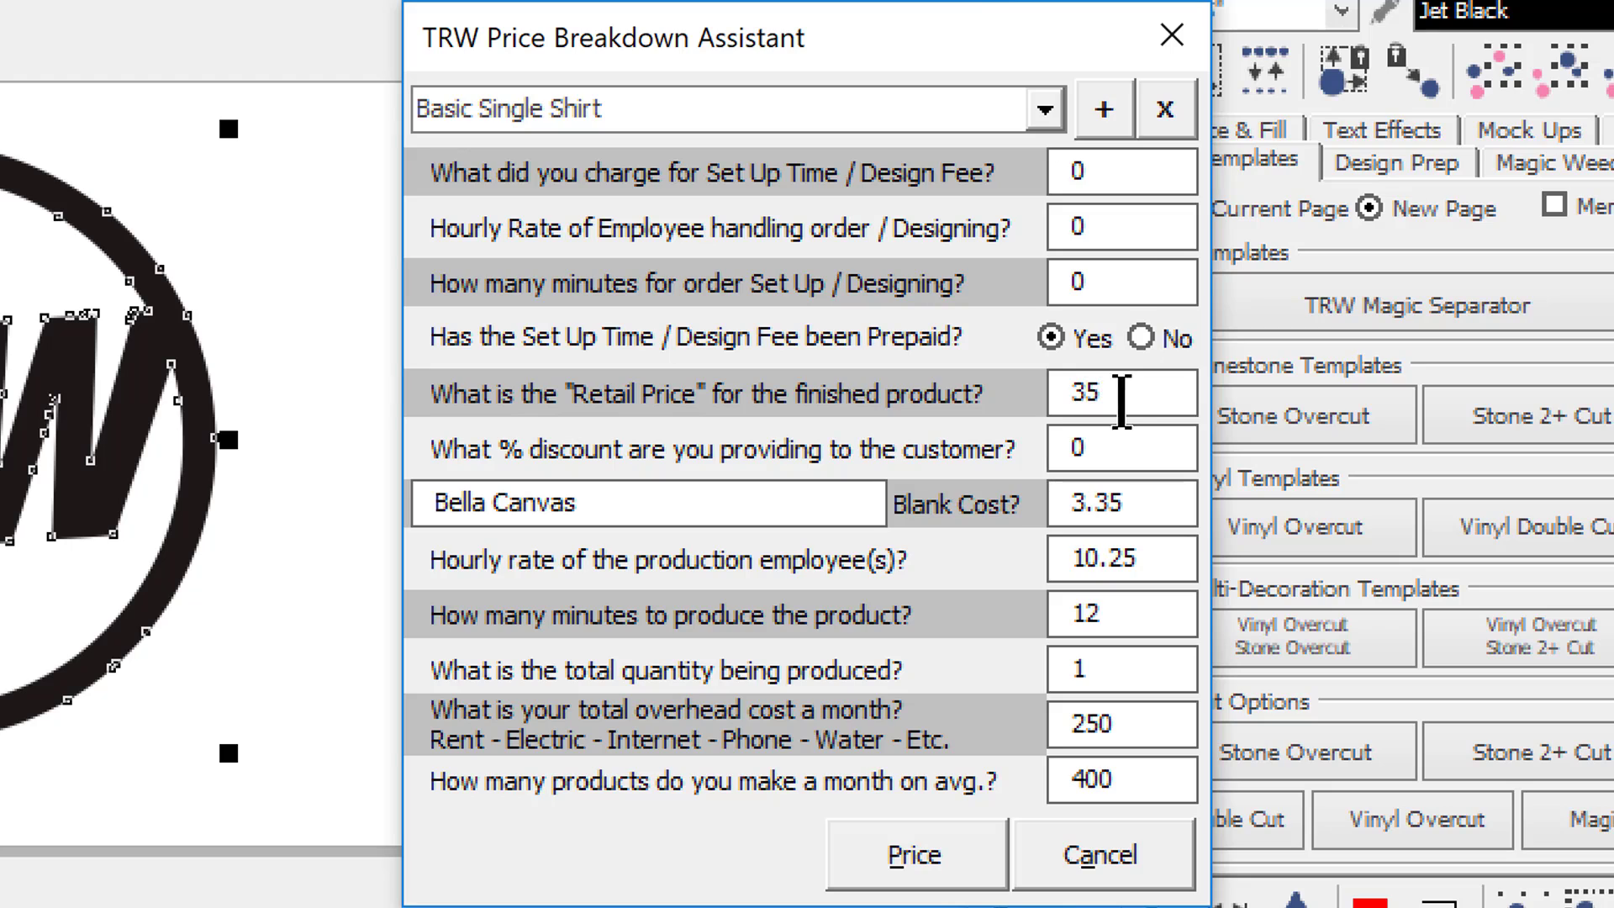
pyautogui.moveTo(1123, 396); pyautogui.dragTo(1034, 408)
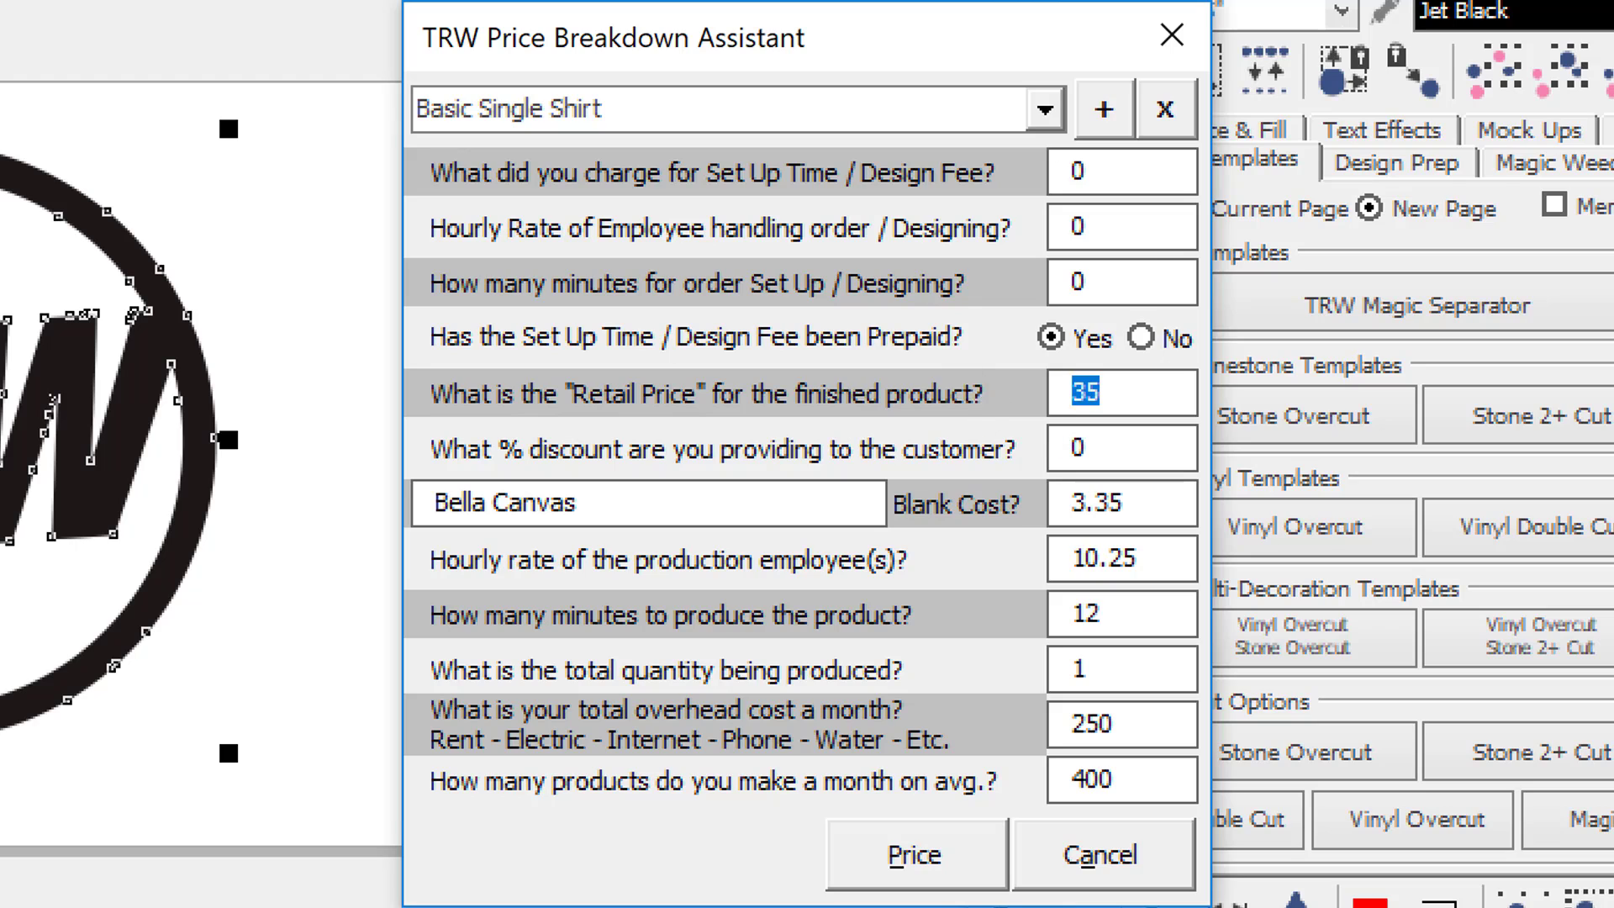
pyautogui.write('12')
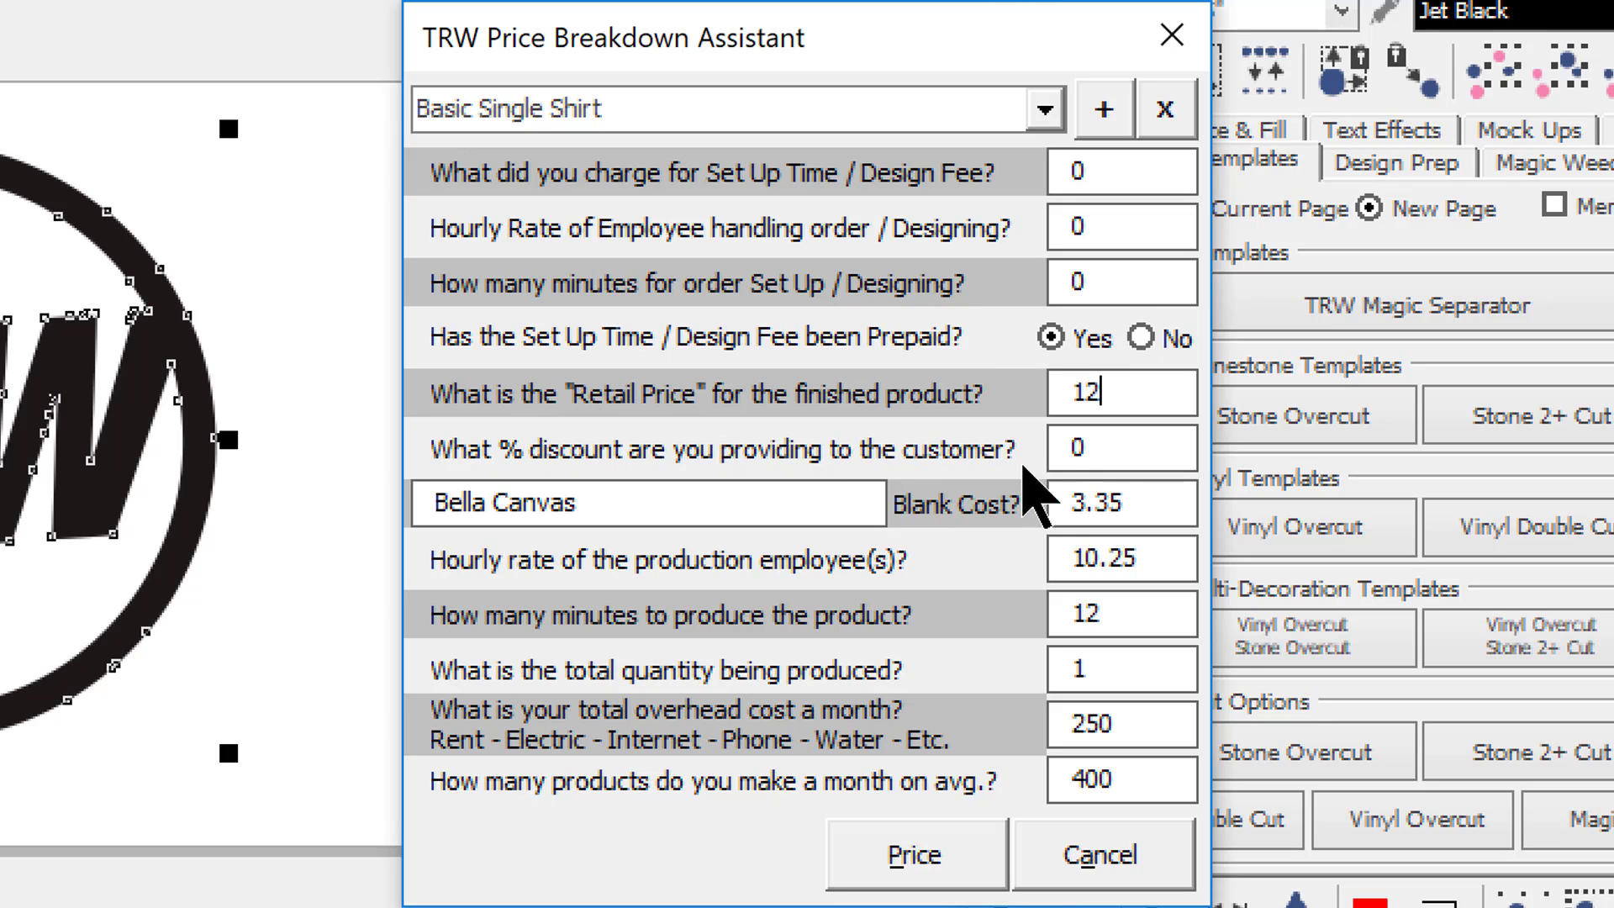
pyautogui.click(1111, 449)
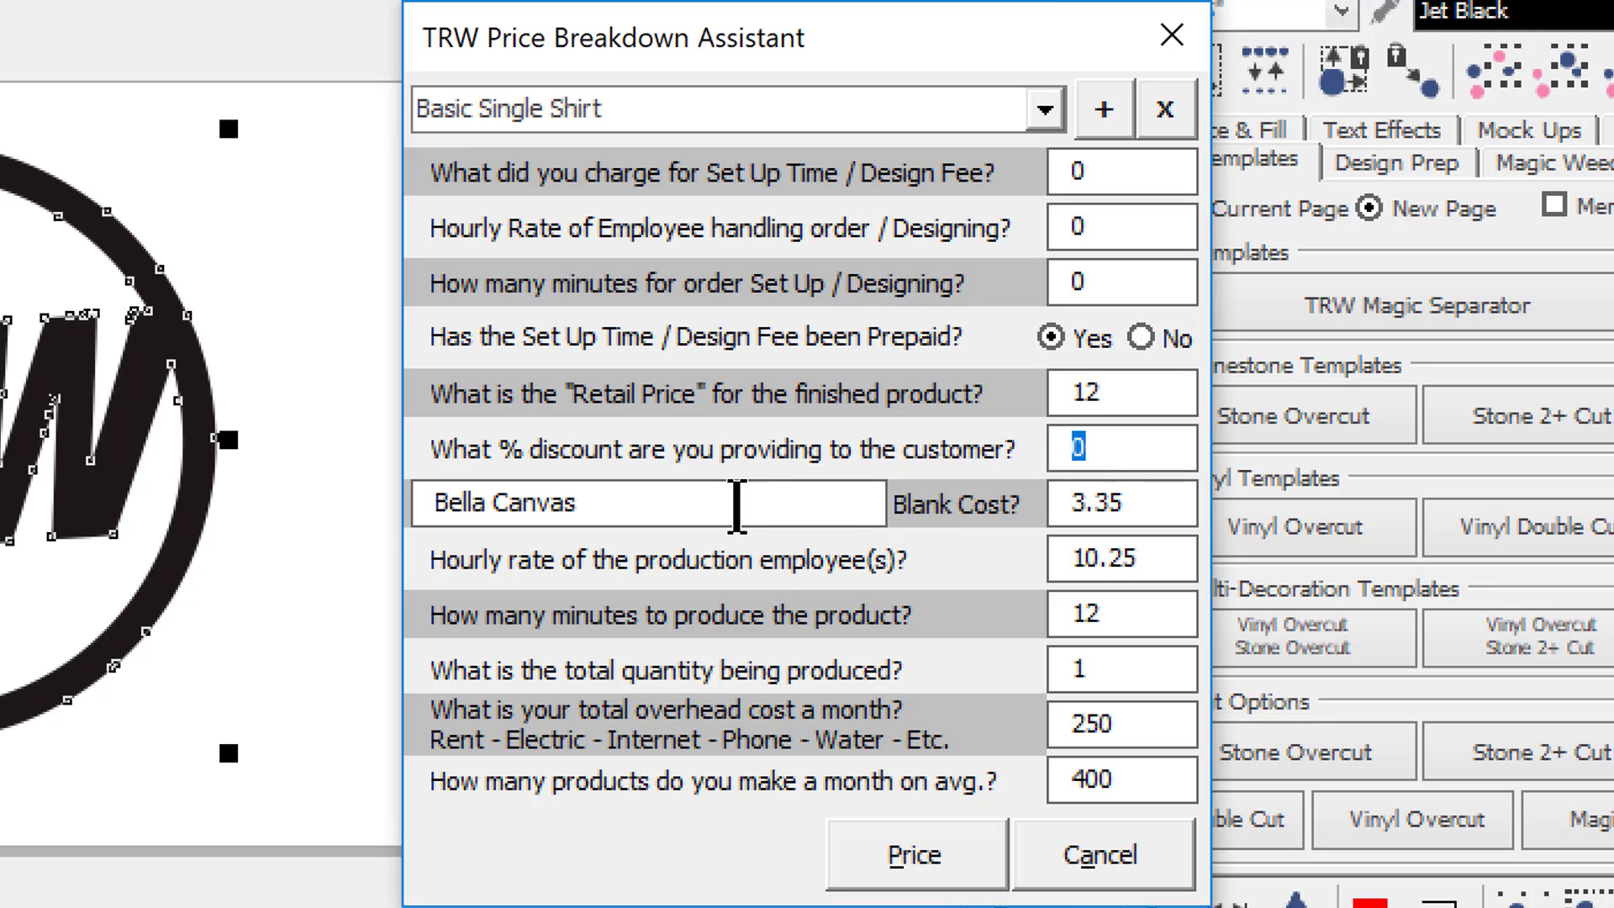
# Name the blank product No Shirt and set its blank cost to 0.
pyautogui.moveTo(738, 507); pyautogui.dragTo(362, 510)
pyautogui.write('No Shi')
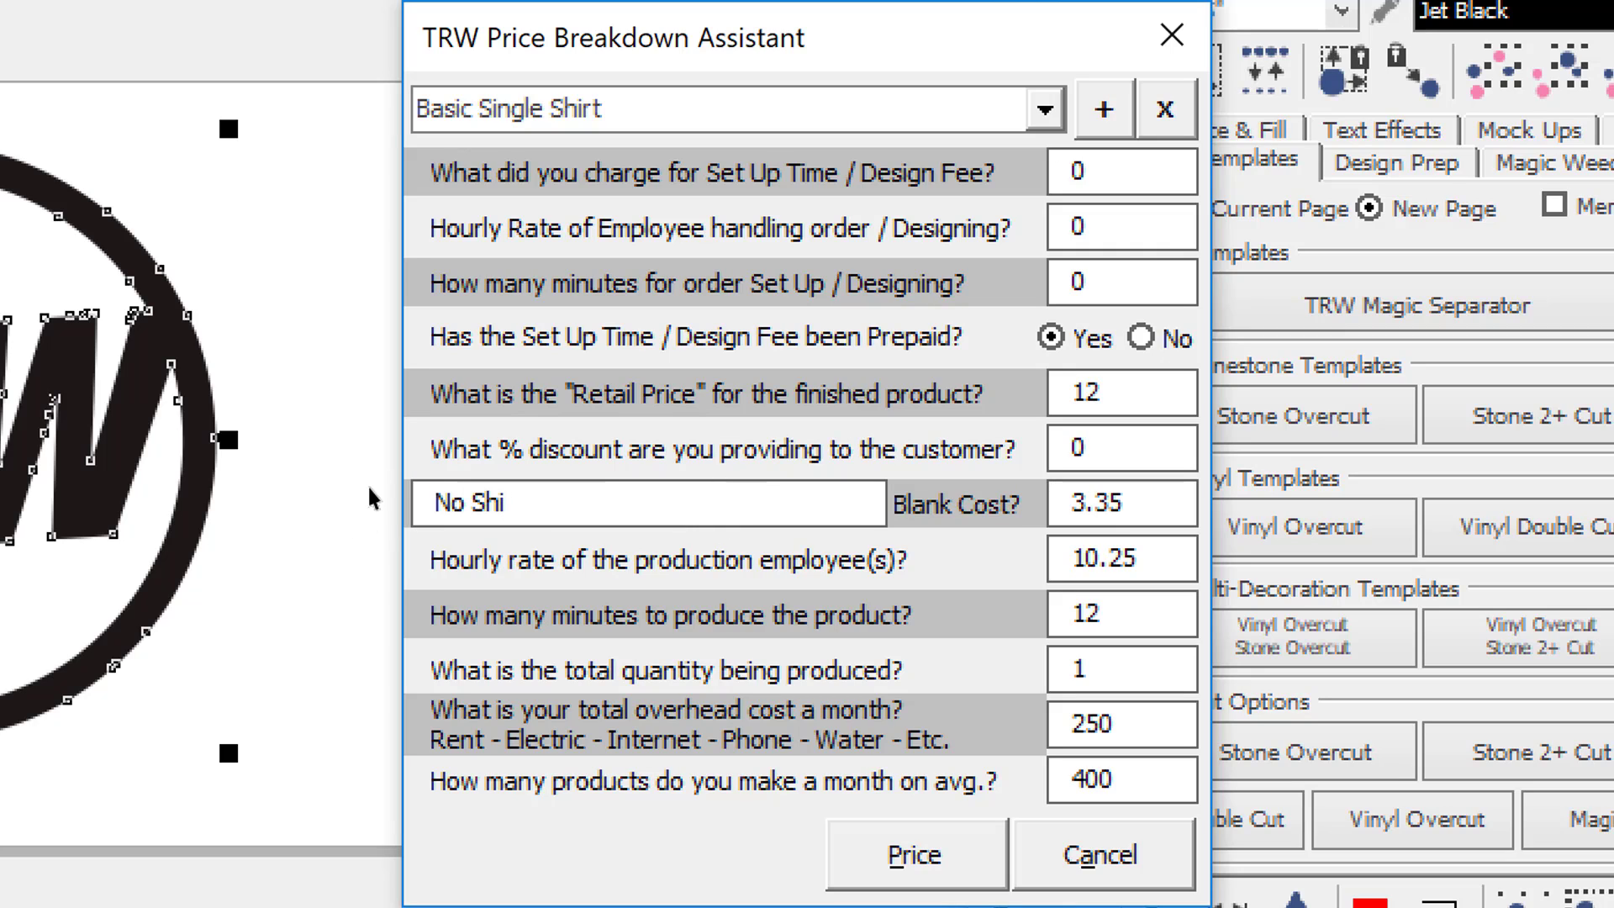
pyautogui.write('rt')
pyautogui.moveTo(1168, 511); pyautogui.dragTo(930, 522)
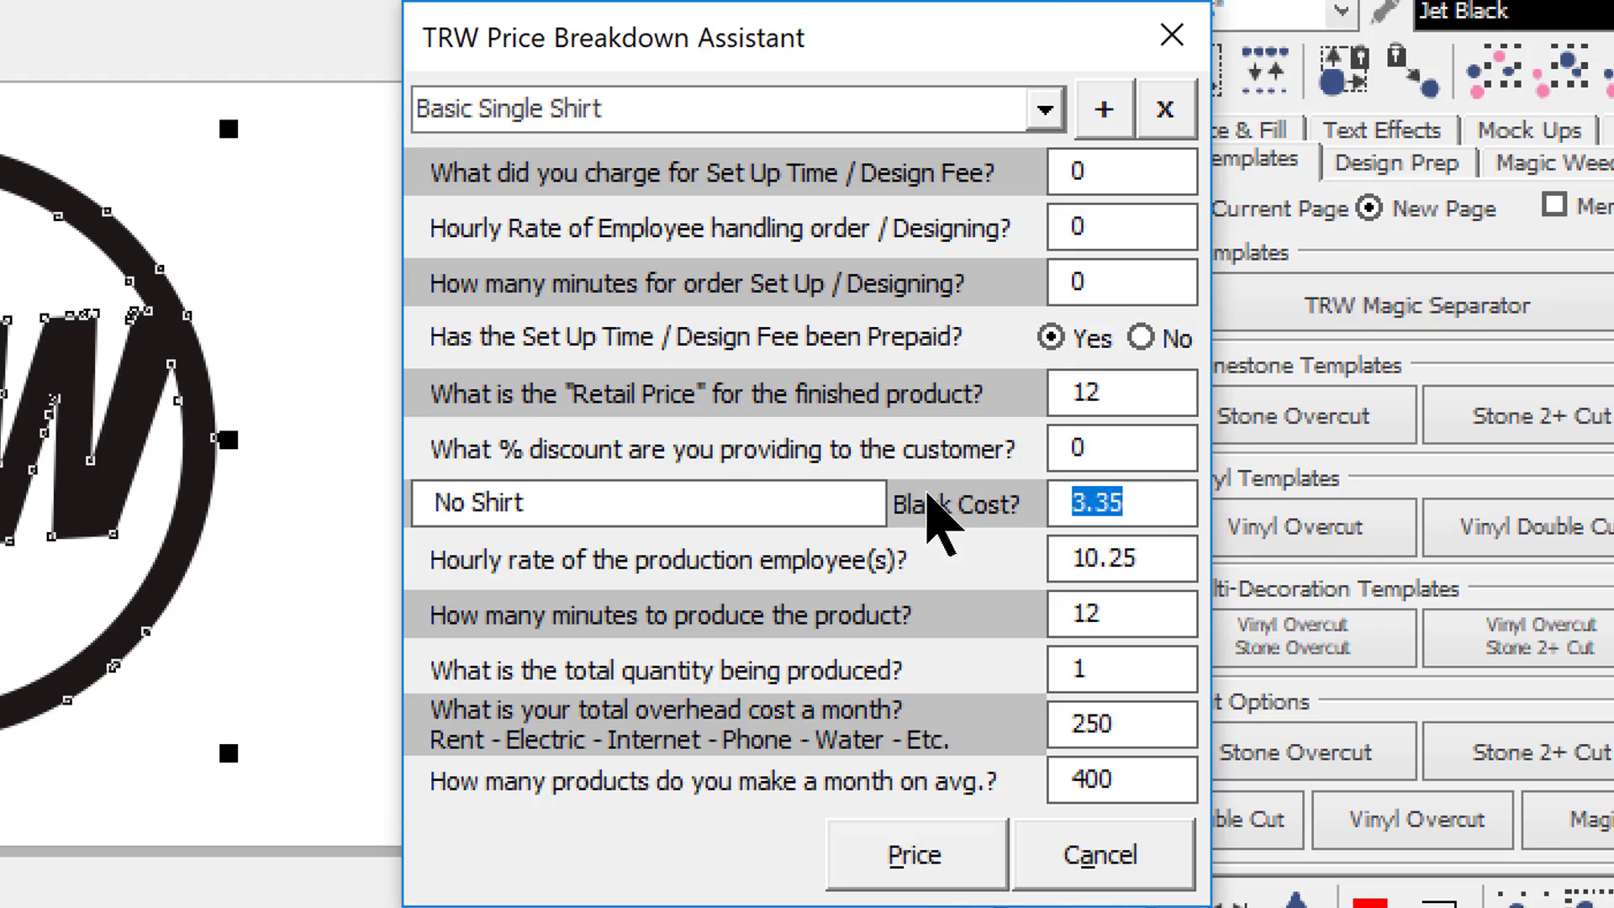
pyautogui.write('0')
# Set the production time to 5 minutes per product and the total quantity being produced to 8.
pyautogui.click(1170, 559)
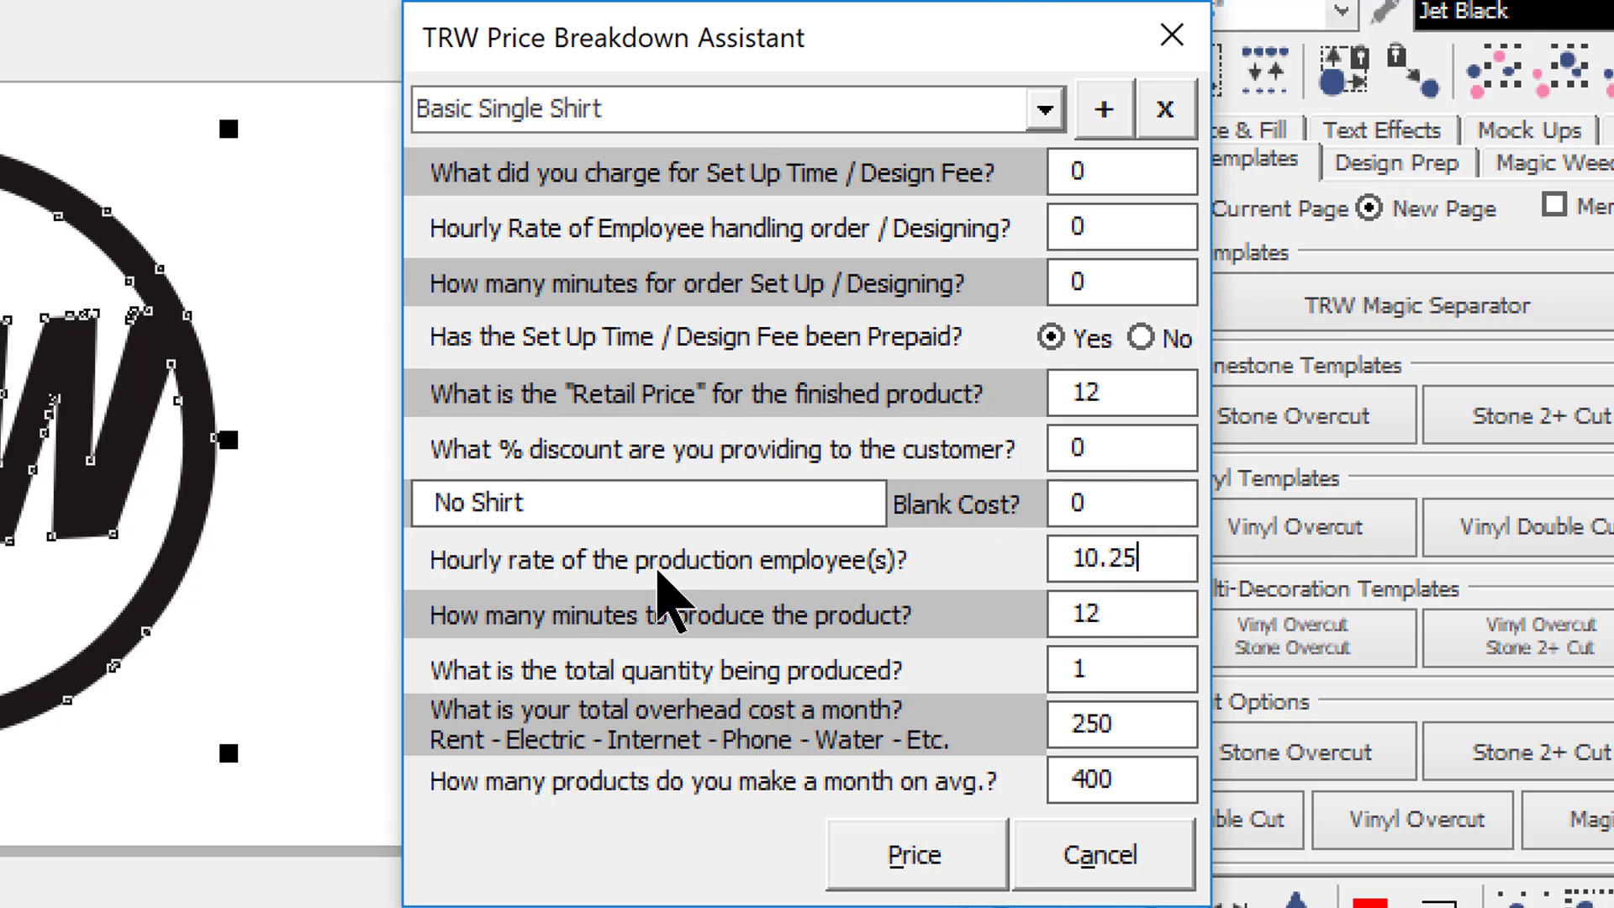
pyautogui.moveTo(1167, 559); pyautogui.dragTo(1047, 565)
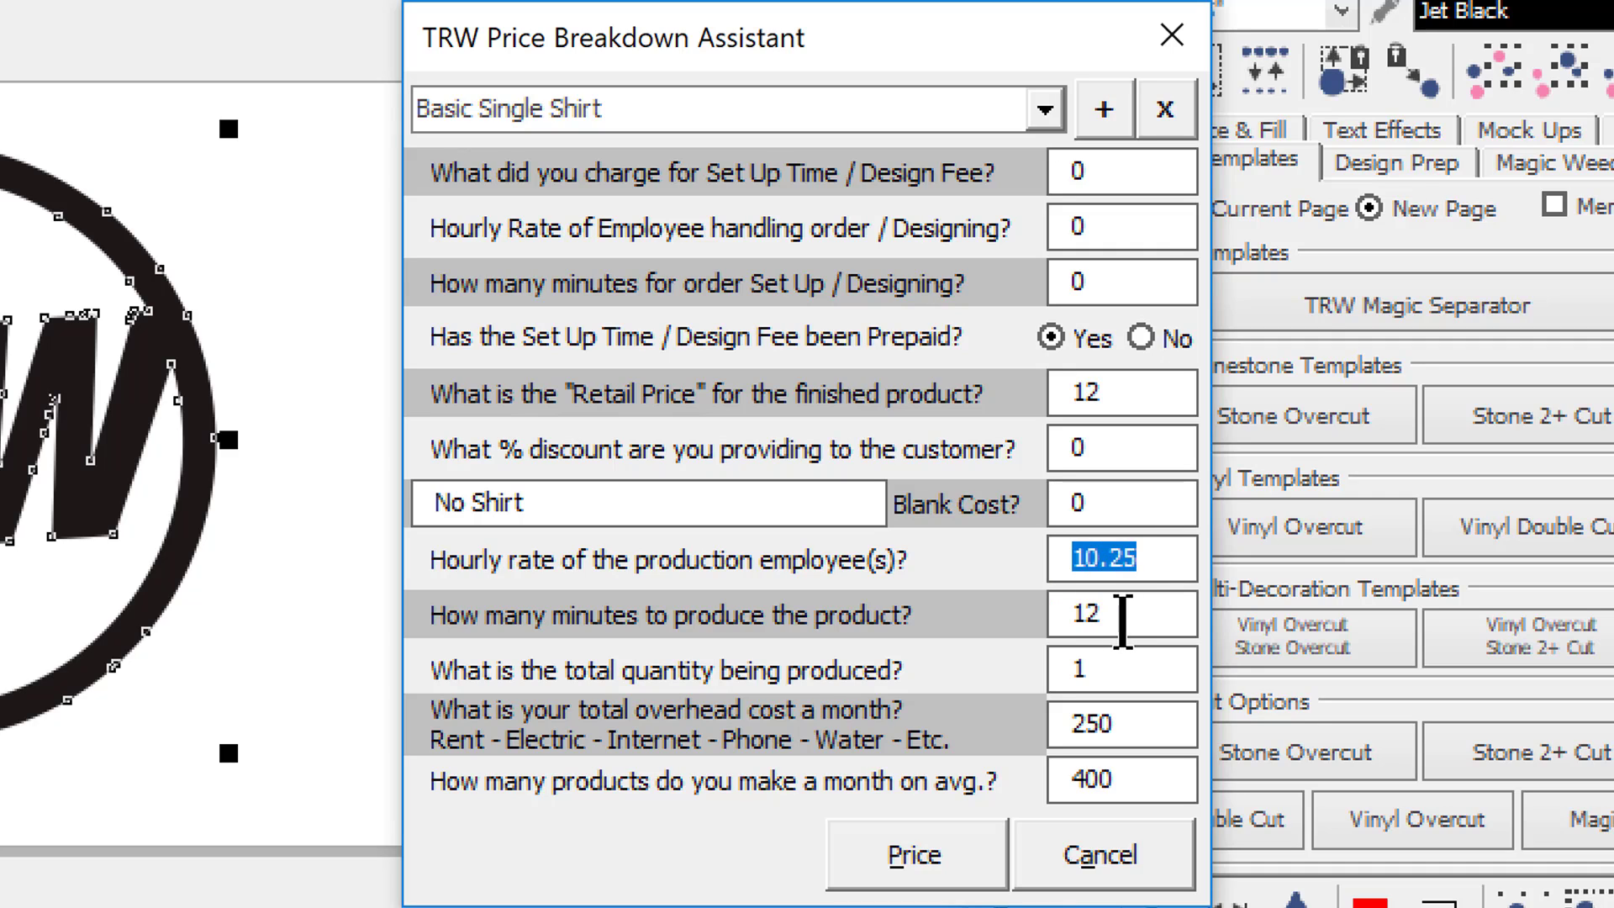
pyautogui.moveTo(1121, 618); pyautogui.dragTo(1040, 639)
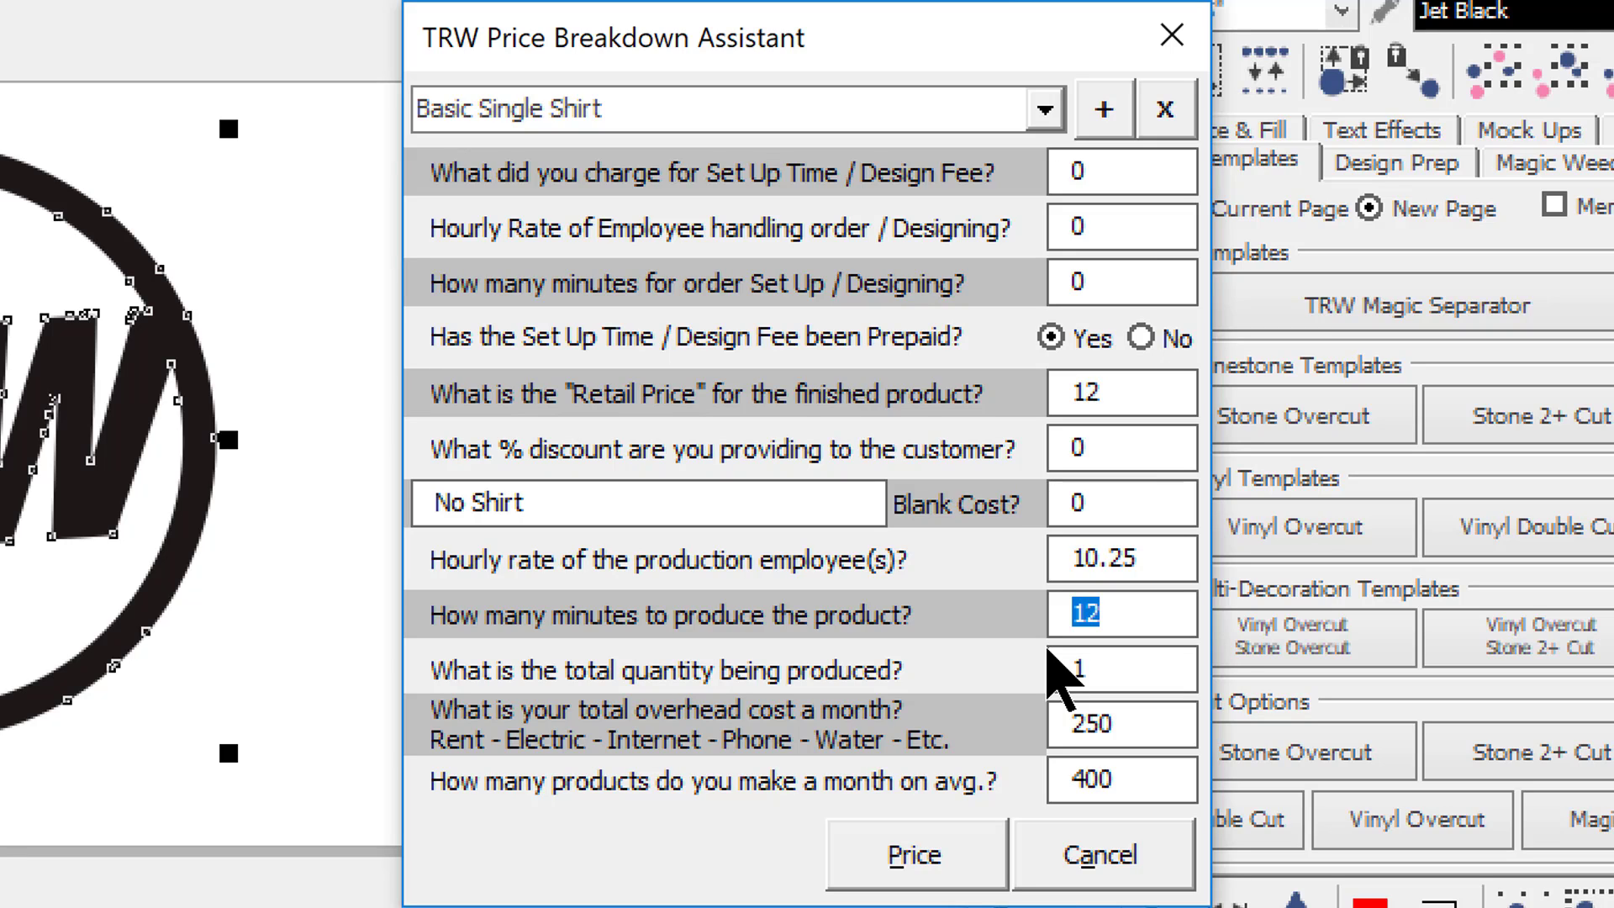
pyautogui.write('5')
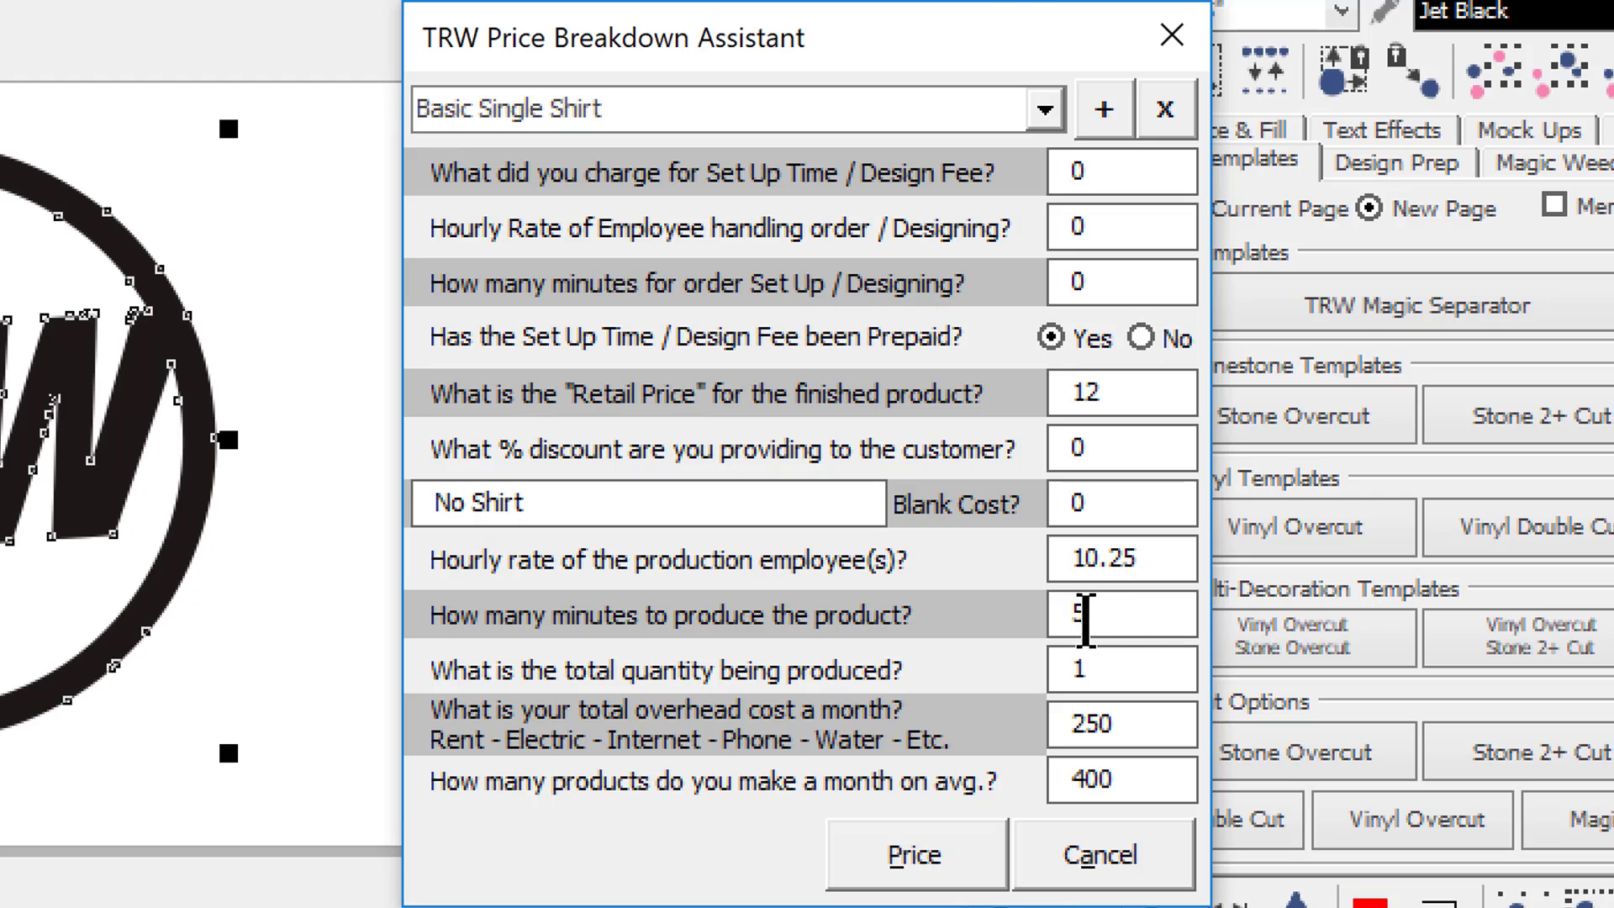
pyautogui.press('Tab')
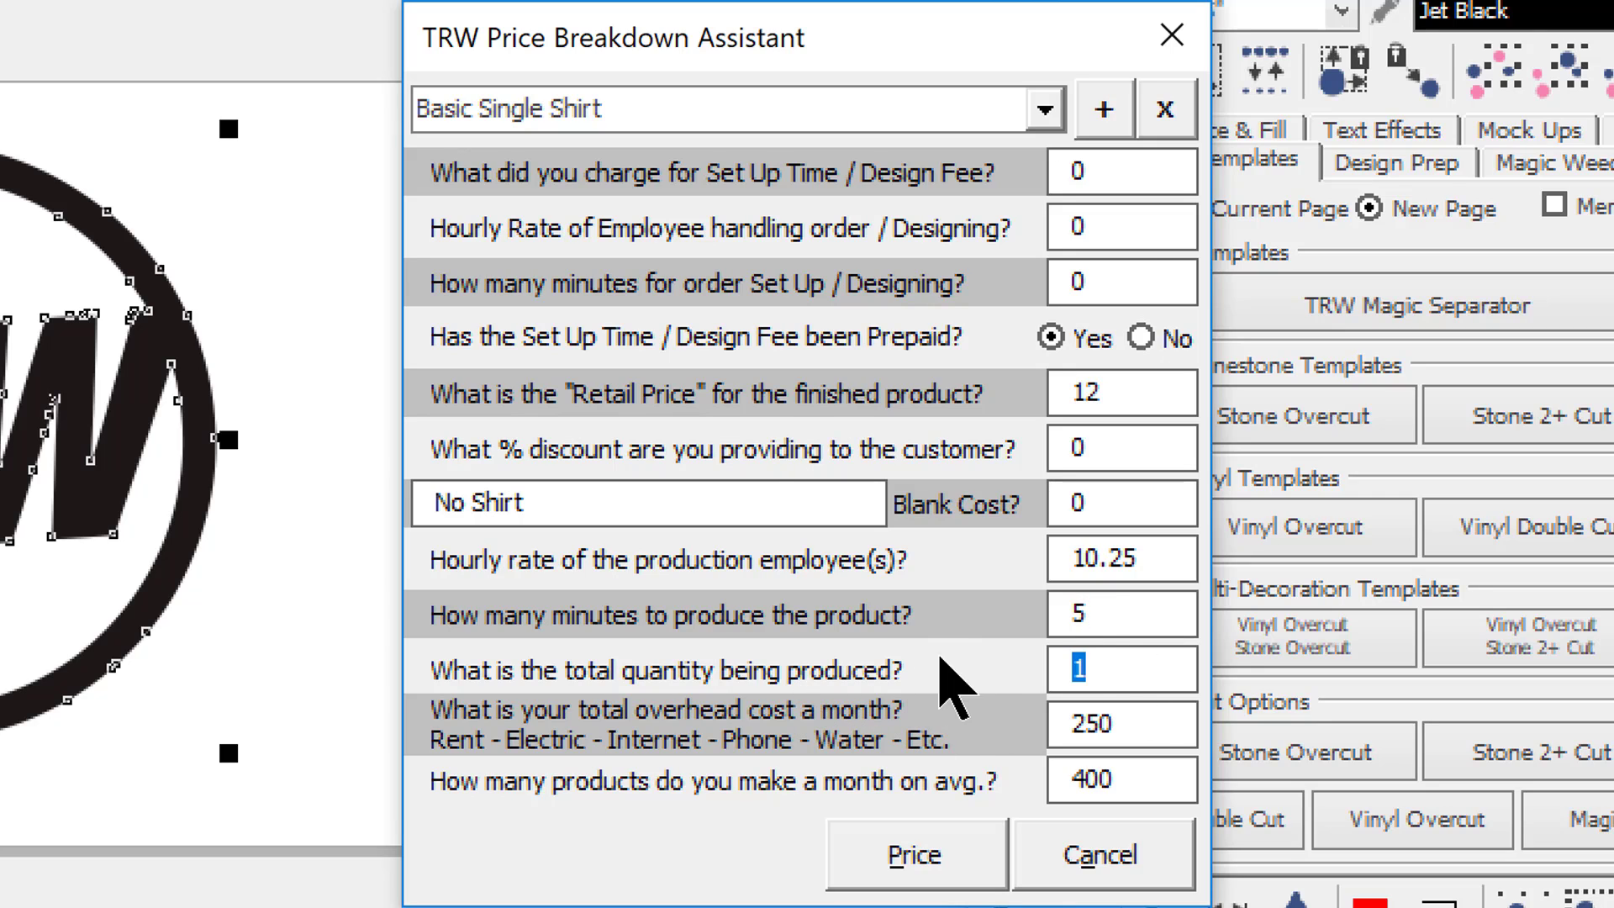
pyautogui.write('8')
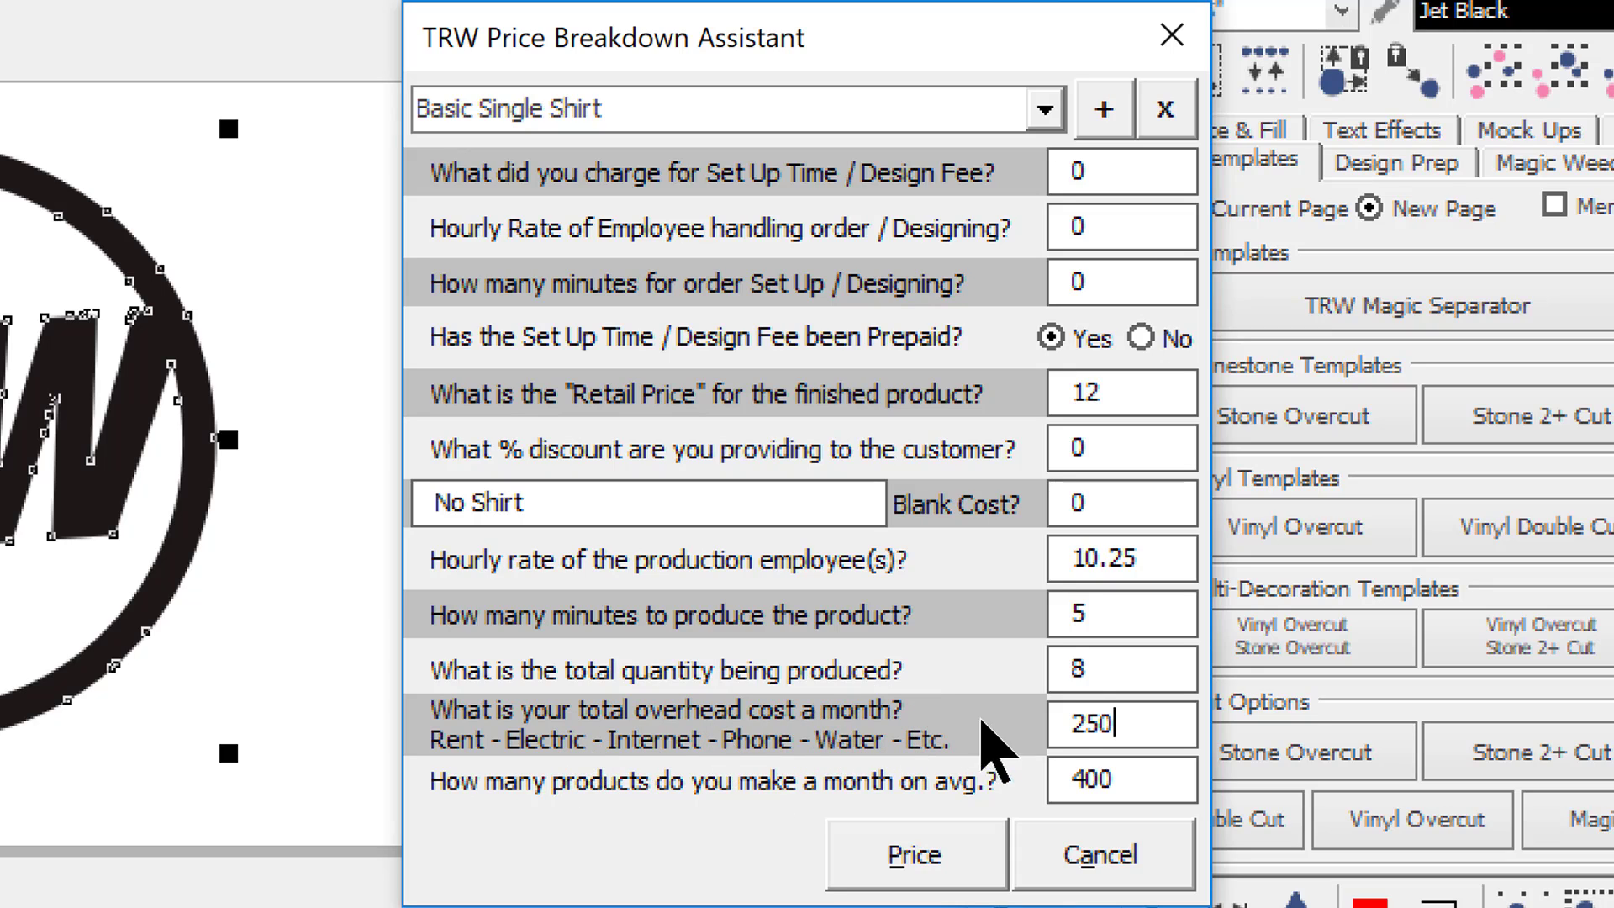
# Review the monthly overhead and average monthly product count, and calculate the advanced pricing.
pyautogui.moveTo(1128, 724); pyautogui.dragTo(1044, 726)
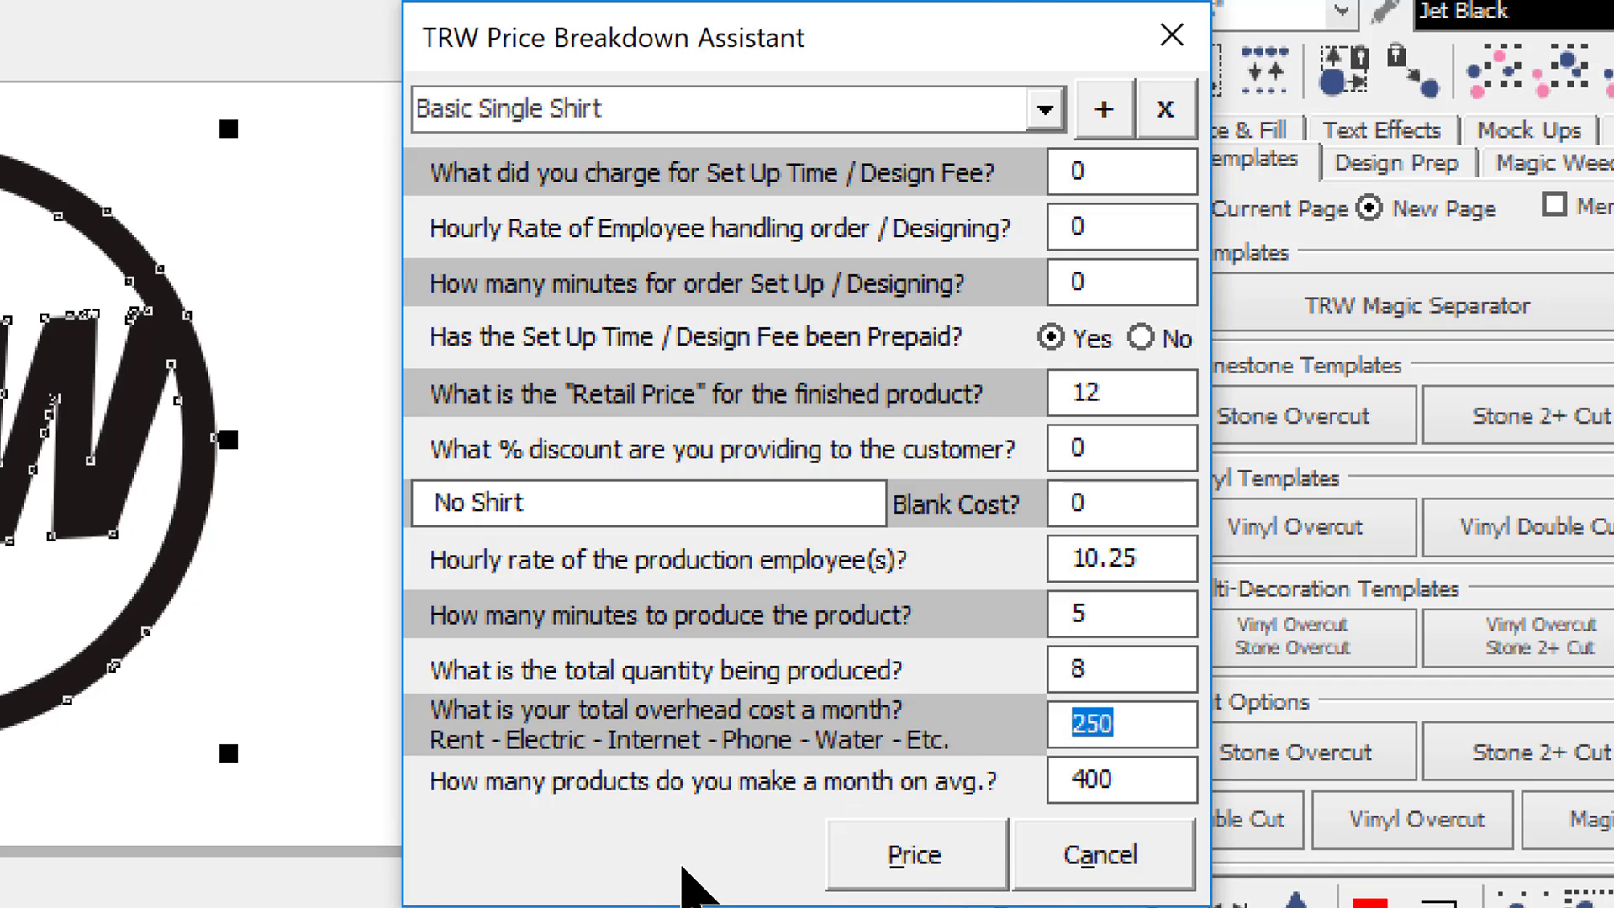
pyautogui.moveTo(1130, 778); pyautogui.dragTo(1020, 821)
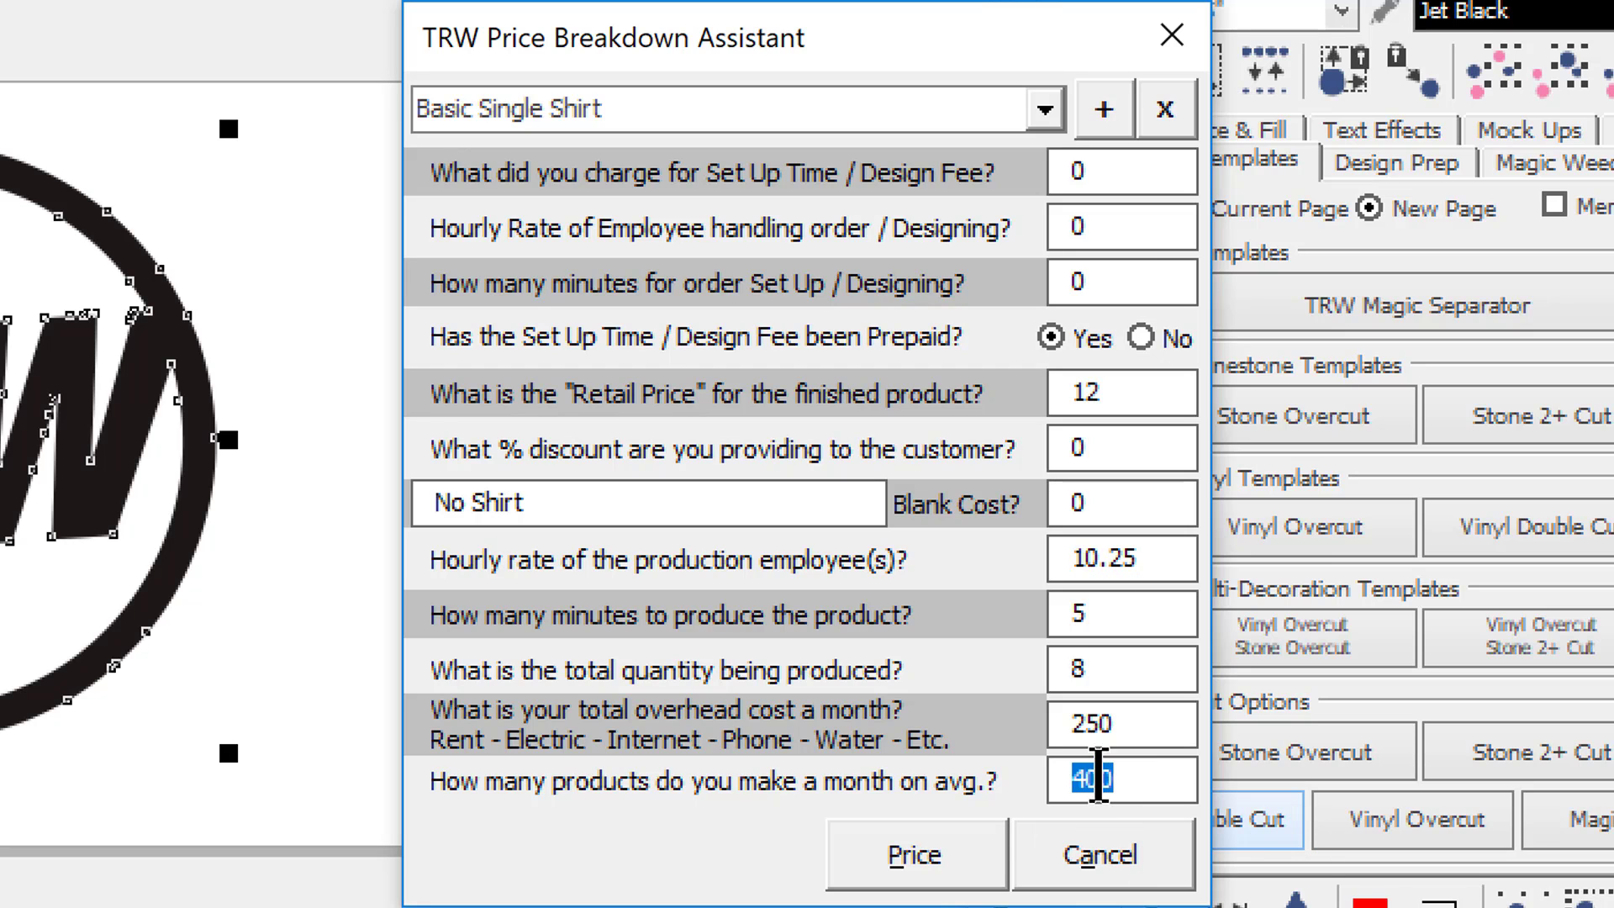
pyautogui.click(916, 855)
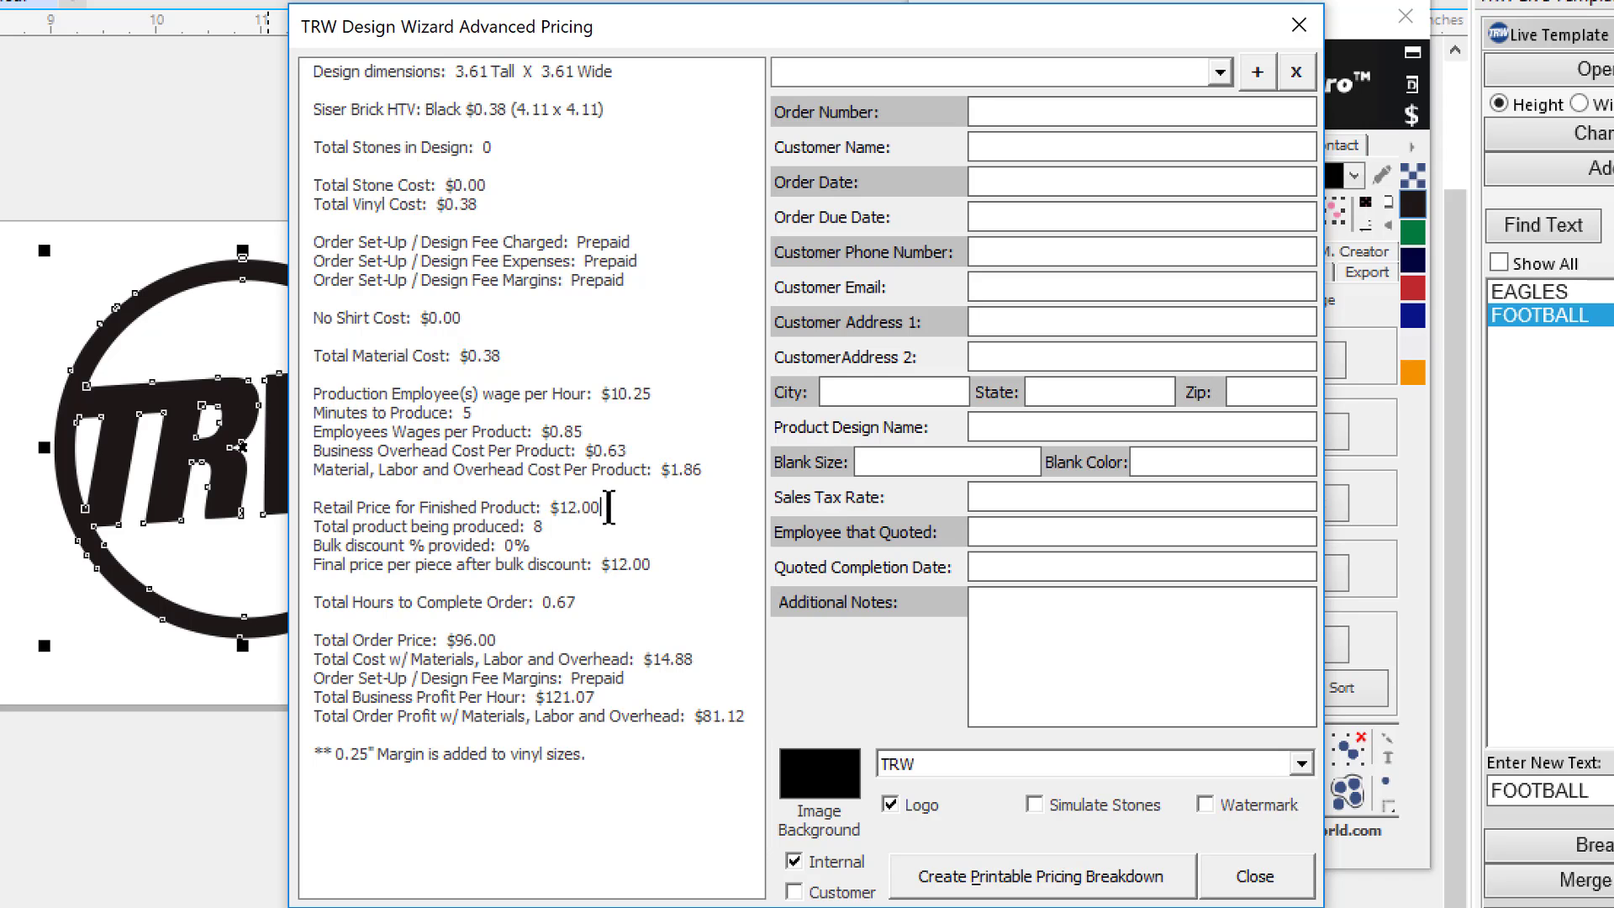
# Examine the retail price, total order price, total cost and profit figures in the pricing summary.
pyautogui.moveTo(607, 507); pyautogui.dragTo(521, 527)
pyautogui.moveTo(651, 564); pyautogui.dragTo(557, 604)
pyautogui.click(515, 635)
pyautogui.doubleClick(477, 641)
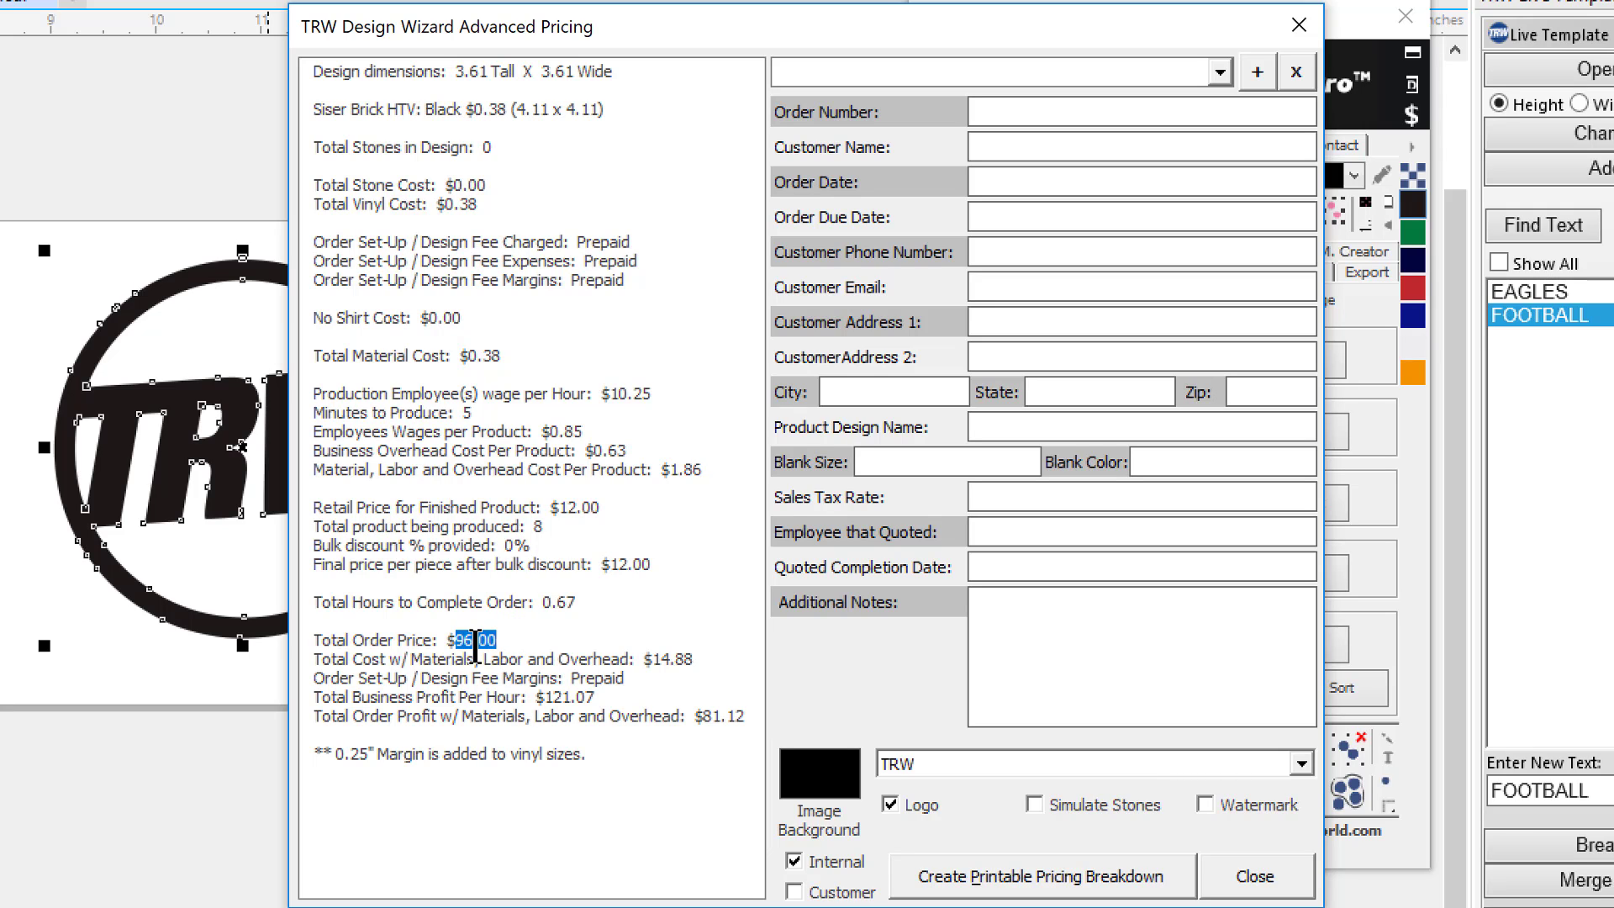
pyautogui.doubleClick(676, 659)
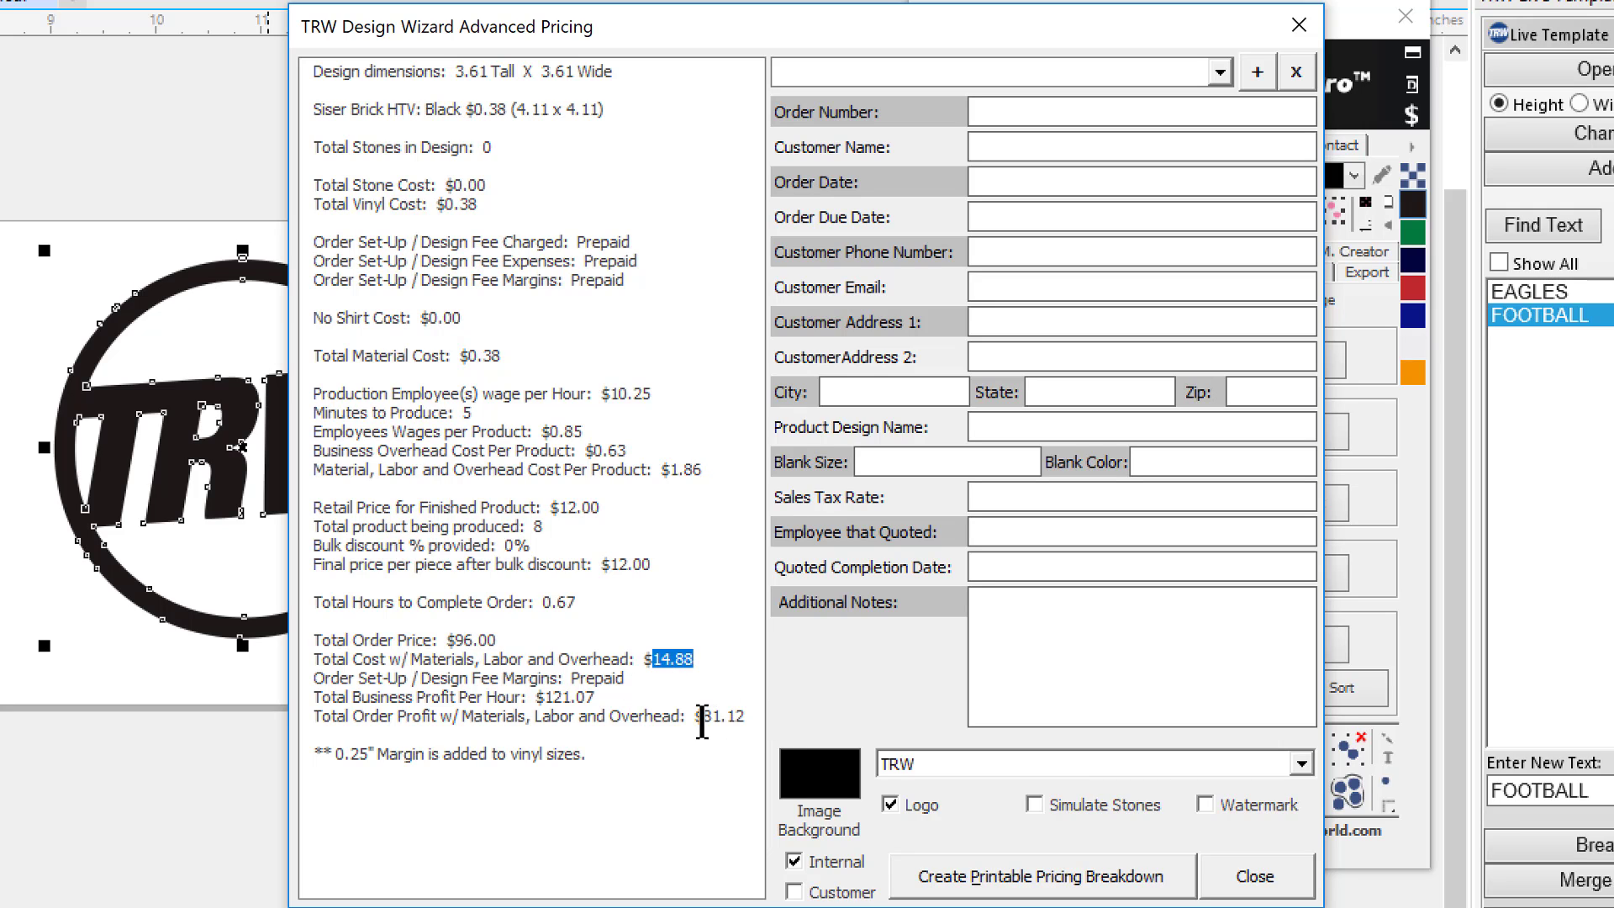
pyautogui.moveTo(702, 721); pyautogui.dragTo(739, 728)
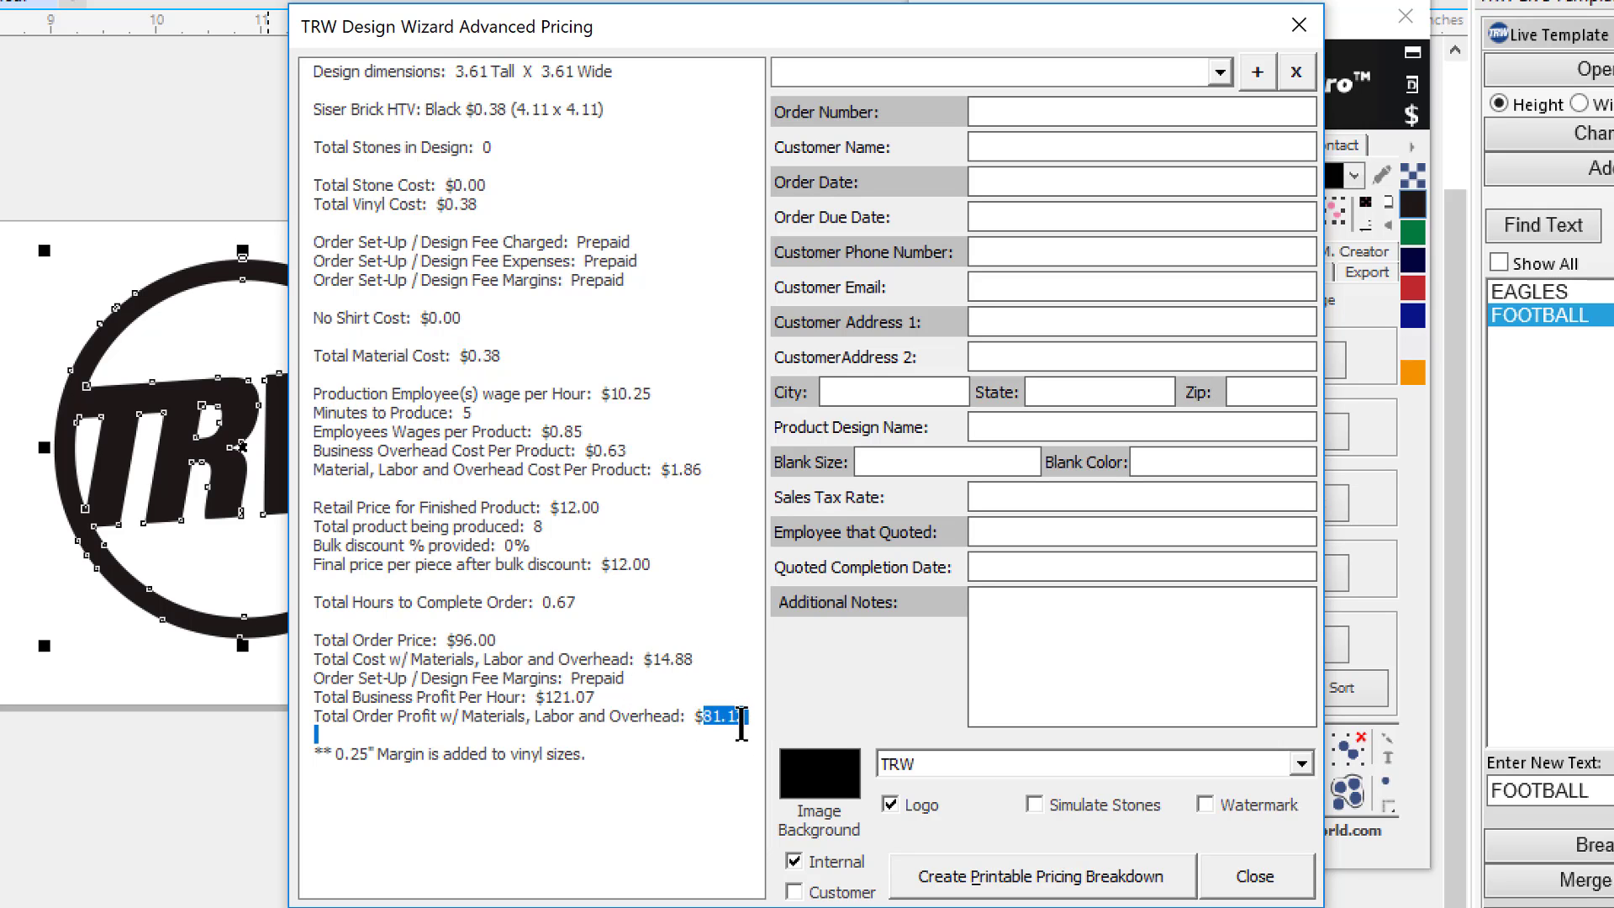
pyautogui.click(736, 720)
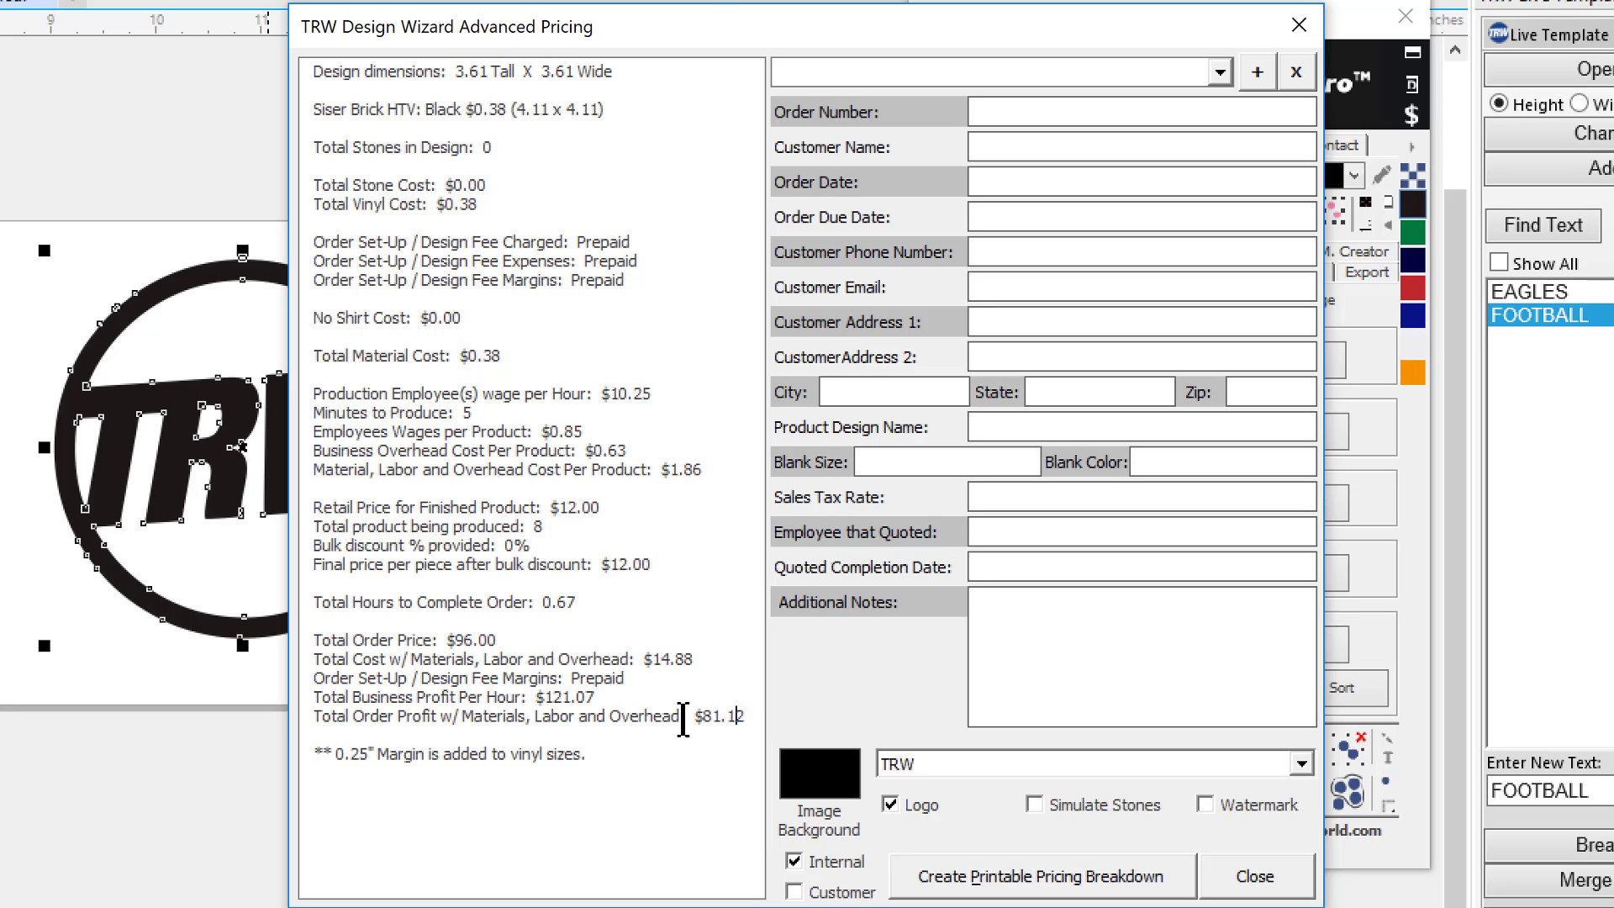
pyautogui.moveTo(595, 697); pyautogui.dragTo(546, 697)
# Load the Basic 1 preset to fill in the order and customer details.
pyautogui.click(1220, 74)
pyautogui.click(1214, 99)
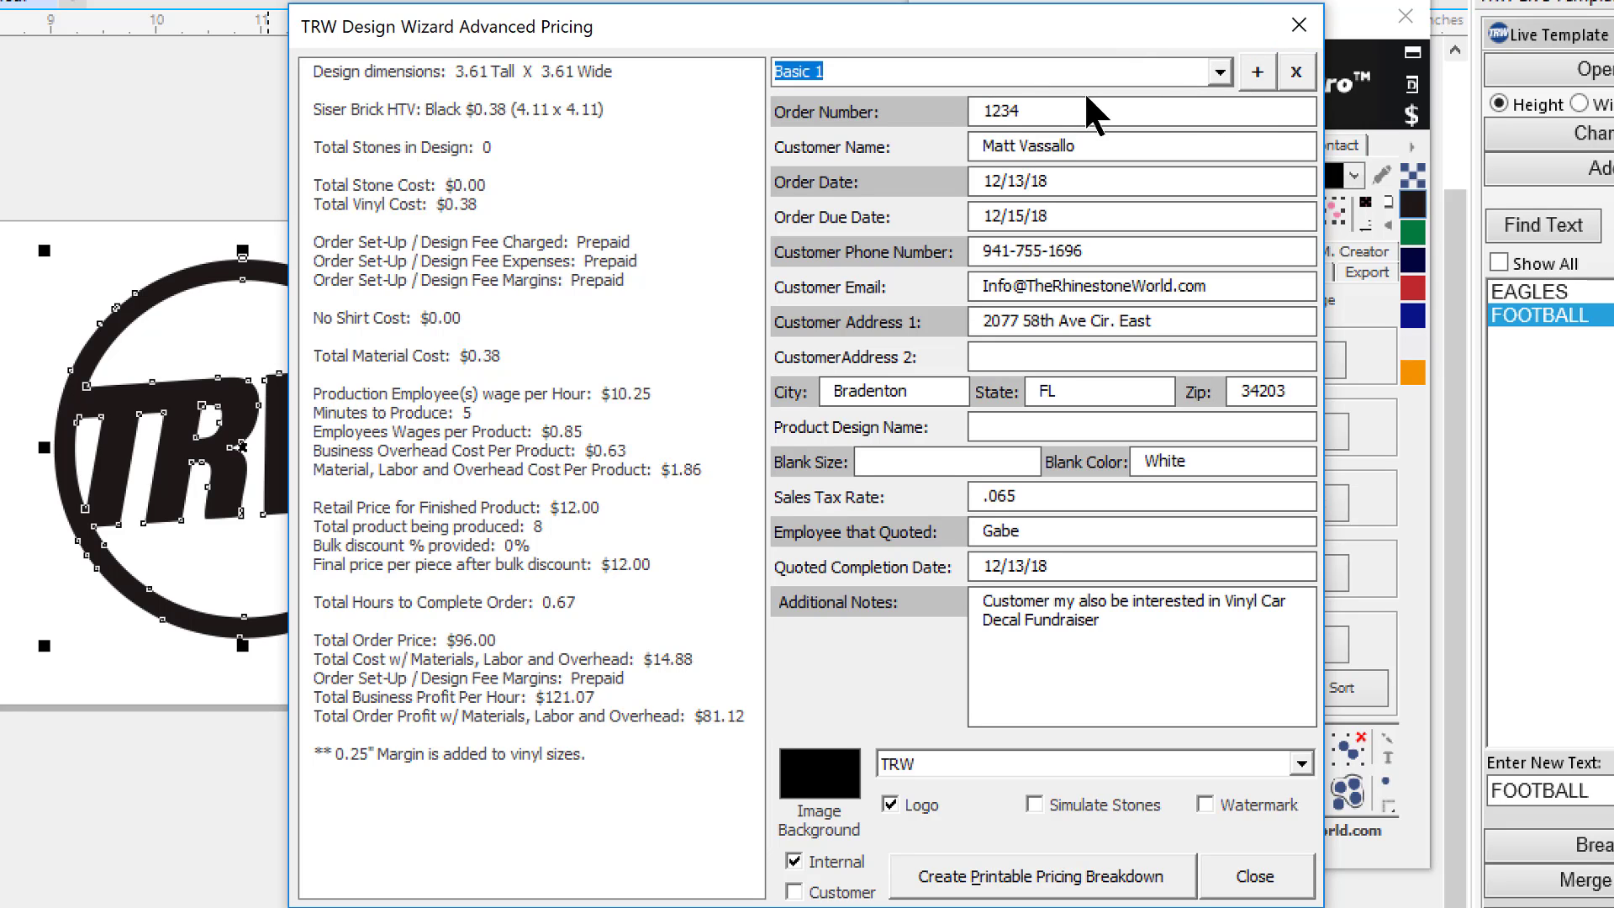
# Set the image background to white and include the customer version in the printable breakdown alongside the internal one.
pyautogui.click(805, 786)
pyautogui.moveTo(395, 572); pyautogui.dragTo(228, 262)
pyautogui.click(1119, 684)
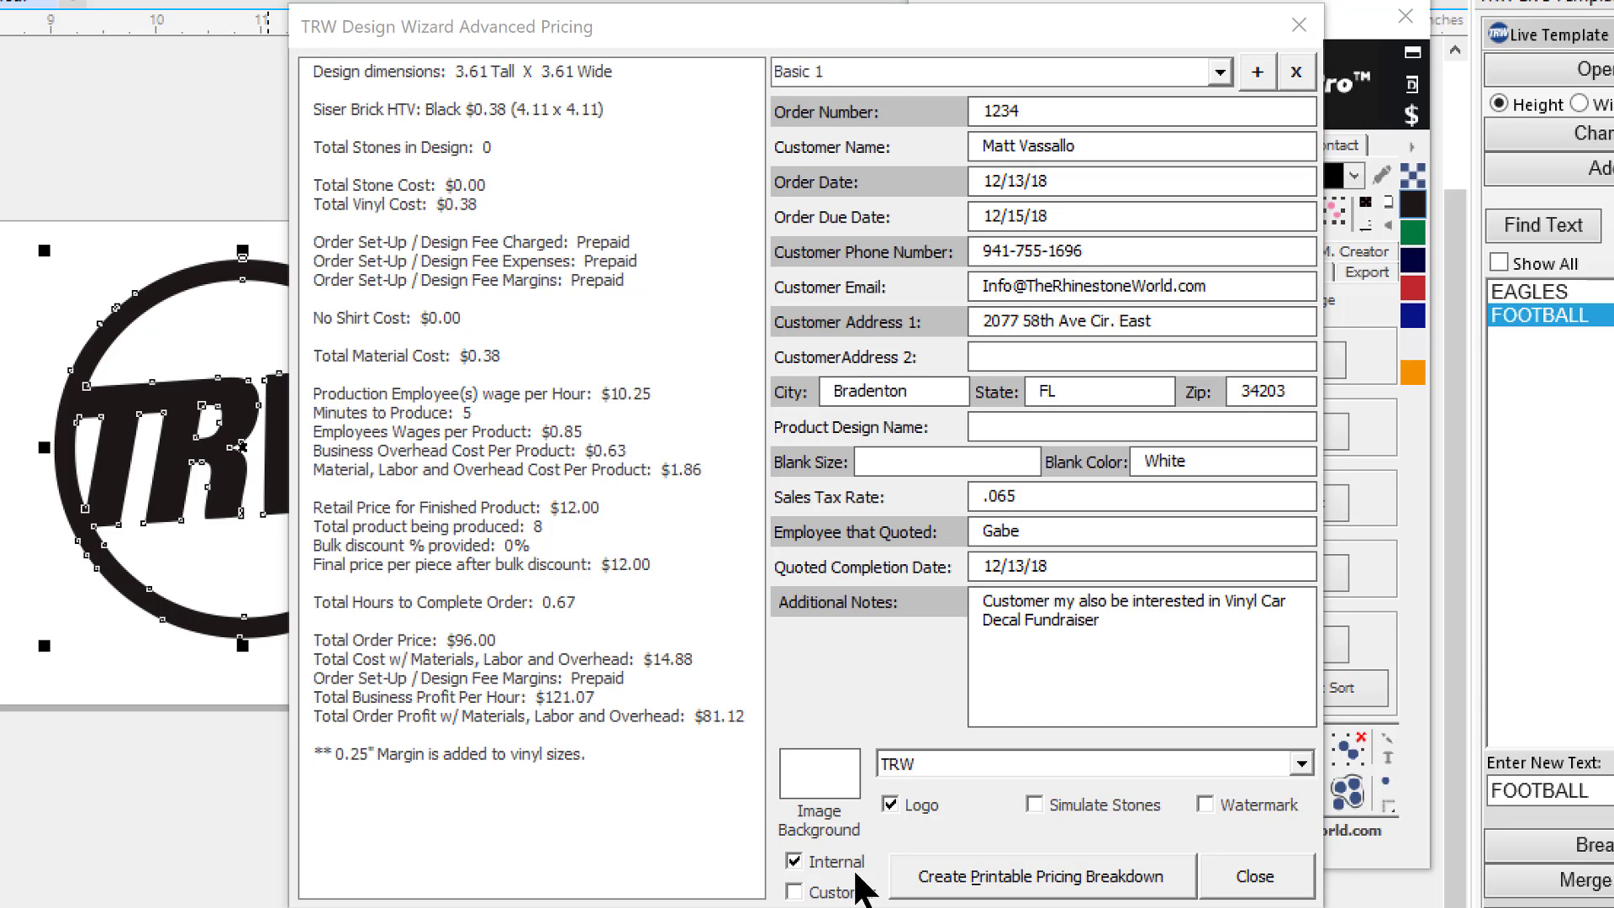
pyautogui.click(795, 892)
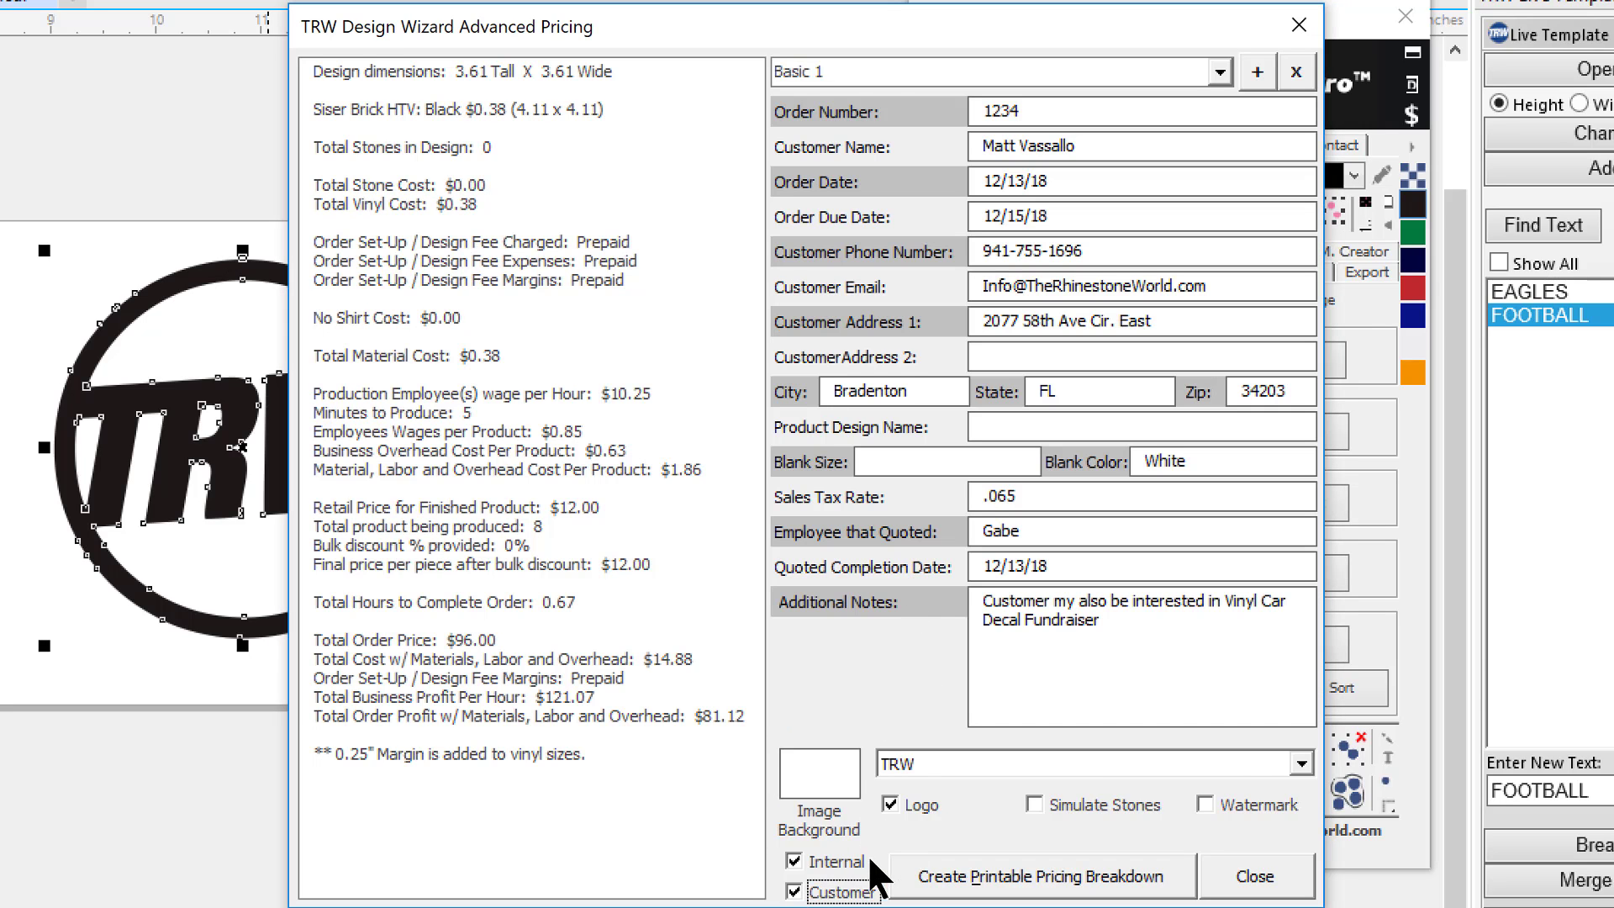
# Create the printable pricing breakdown in both the internal and customer versions.
pyautogui.click(1017, 878)
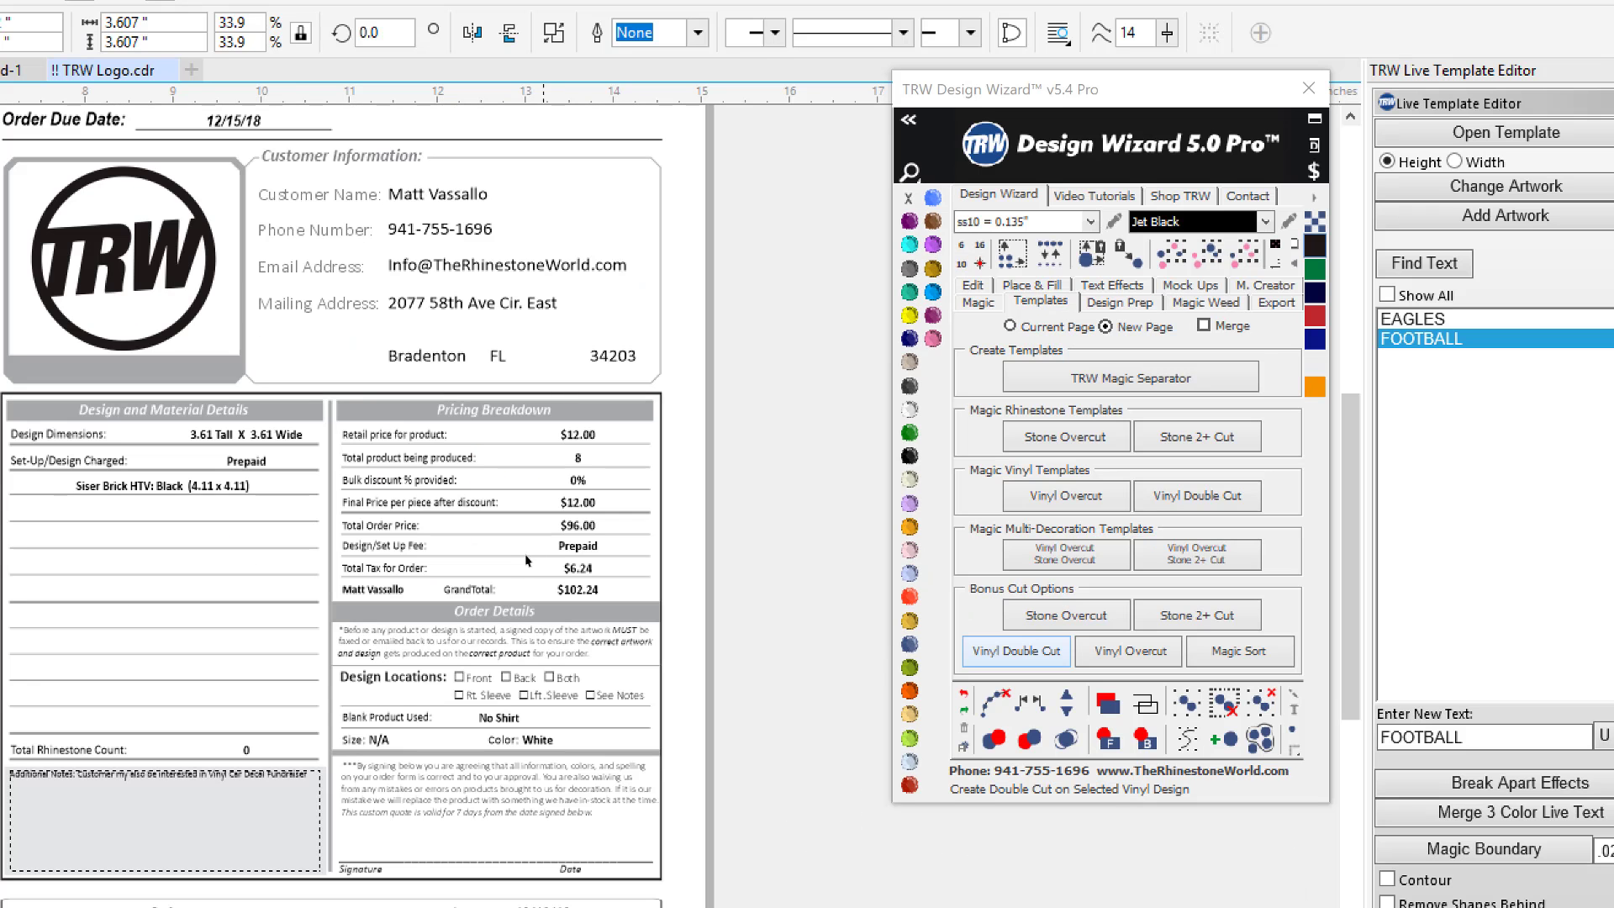
pyautogui.scroll(-3, 535, 560)
pyautogui.scroll(3, 399, 450)
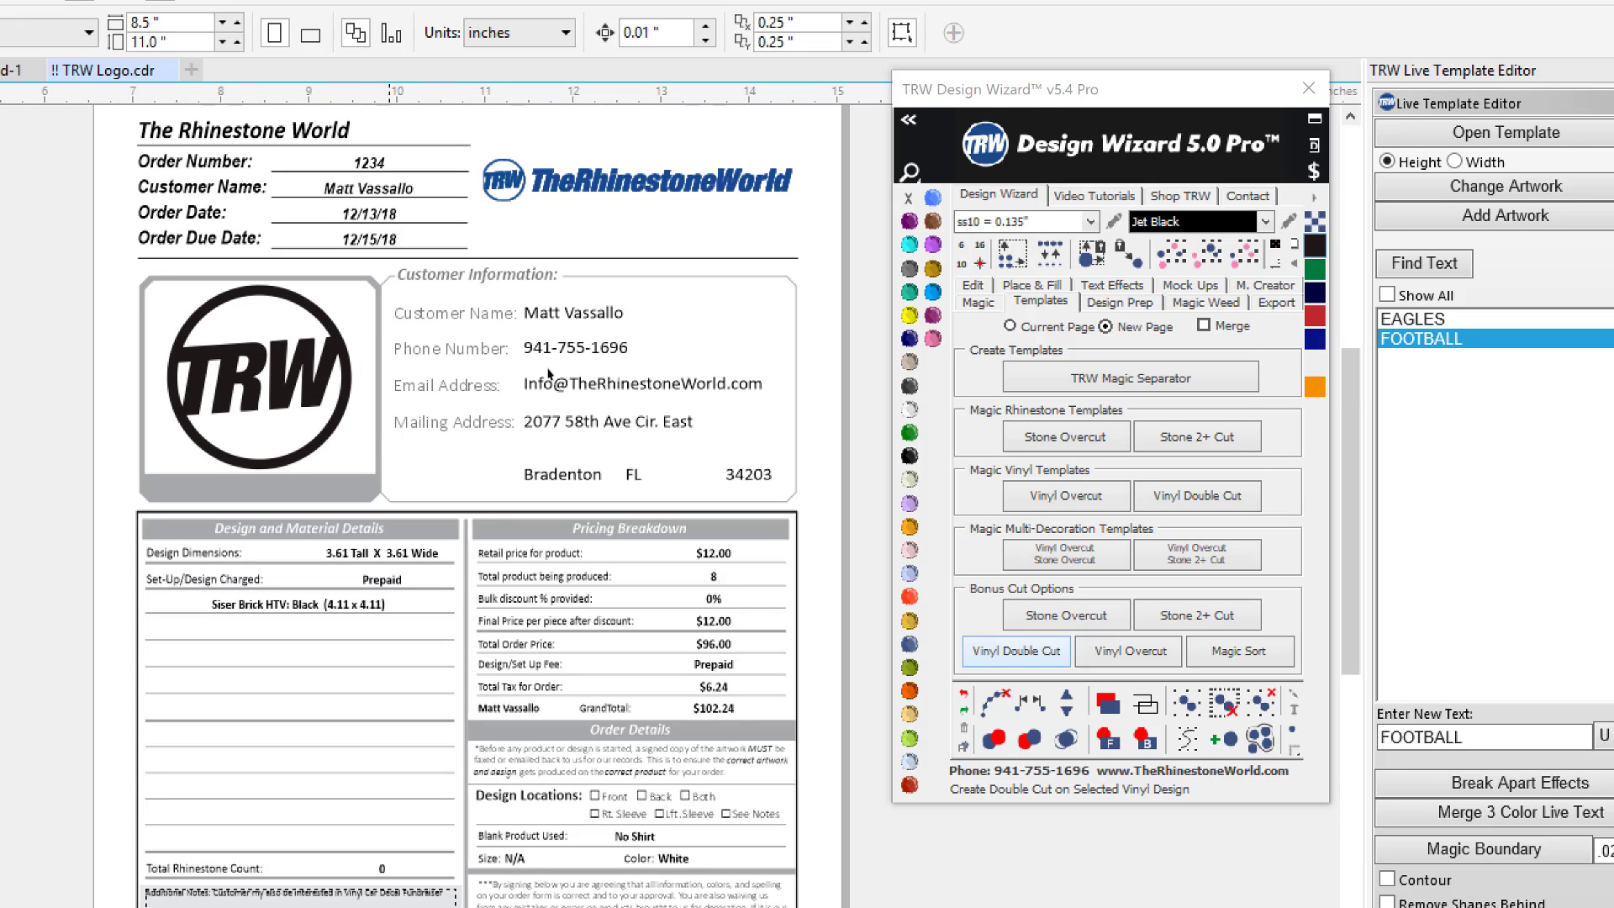
# Examine the customer version's contact information, design and material details, pricing breakdown, order details and signature area.
pyautogui.scroll(3, 276, 586)
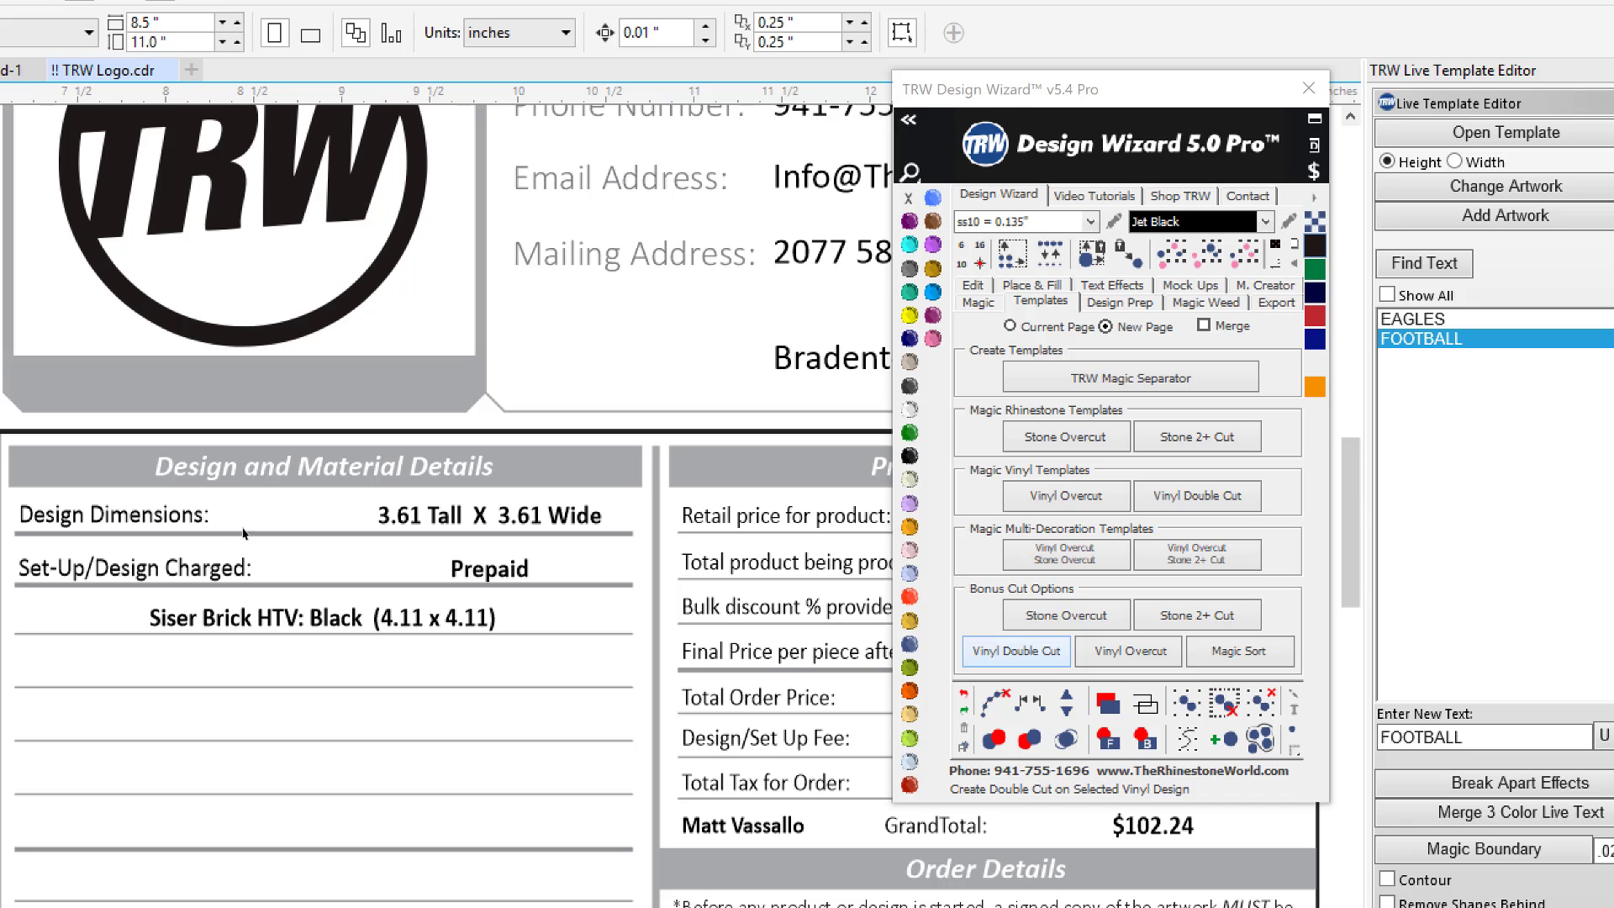
pyautogui.scroll(-3, 783, 685)
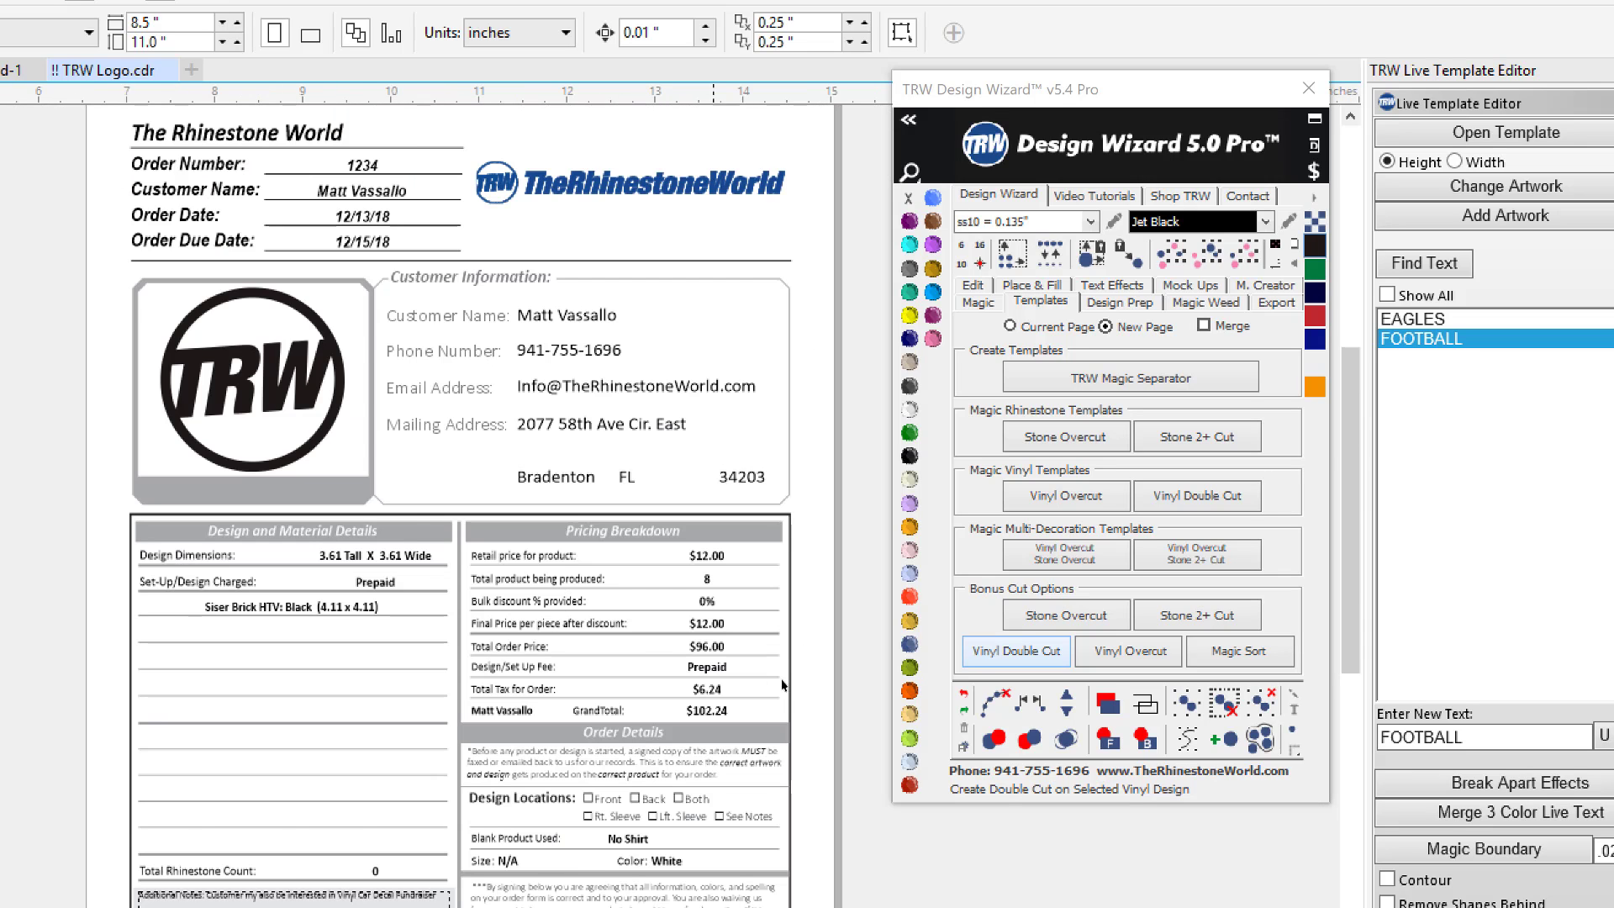
pyautogui.scroll(3, 769, 714)
pyautogui.scroll(-3, 630, 634)
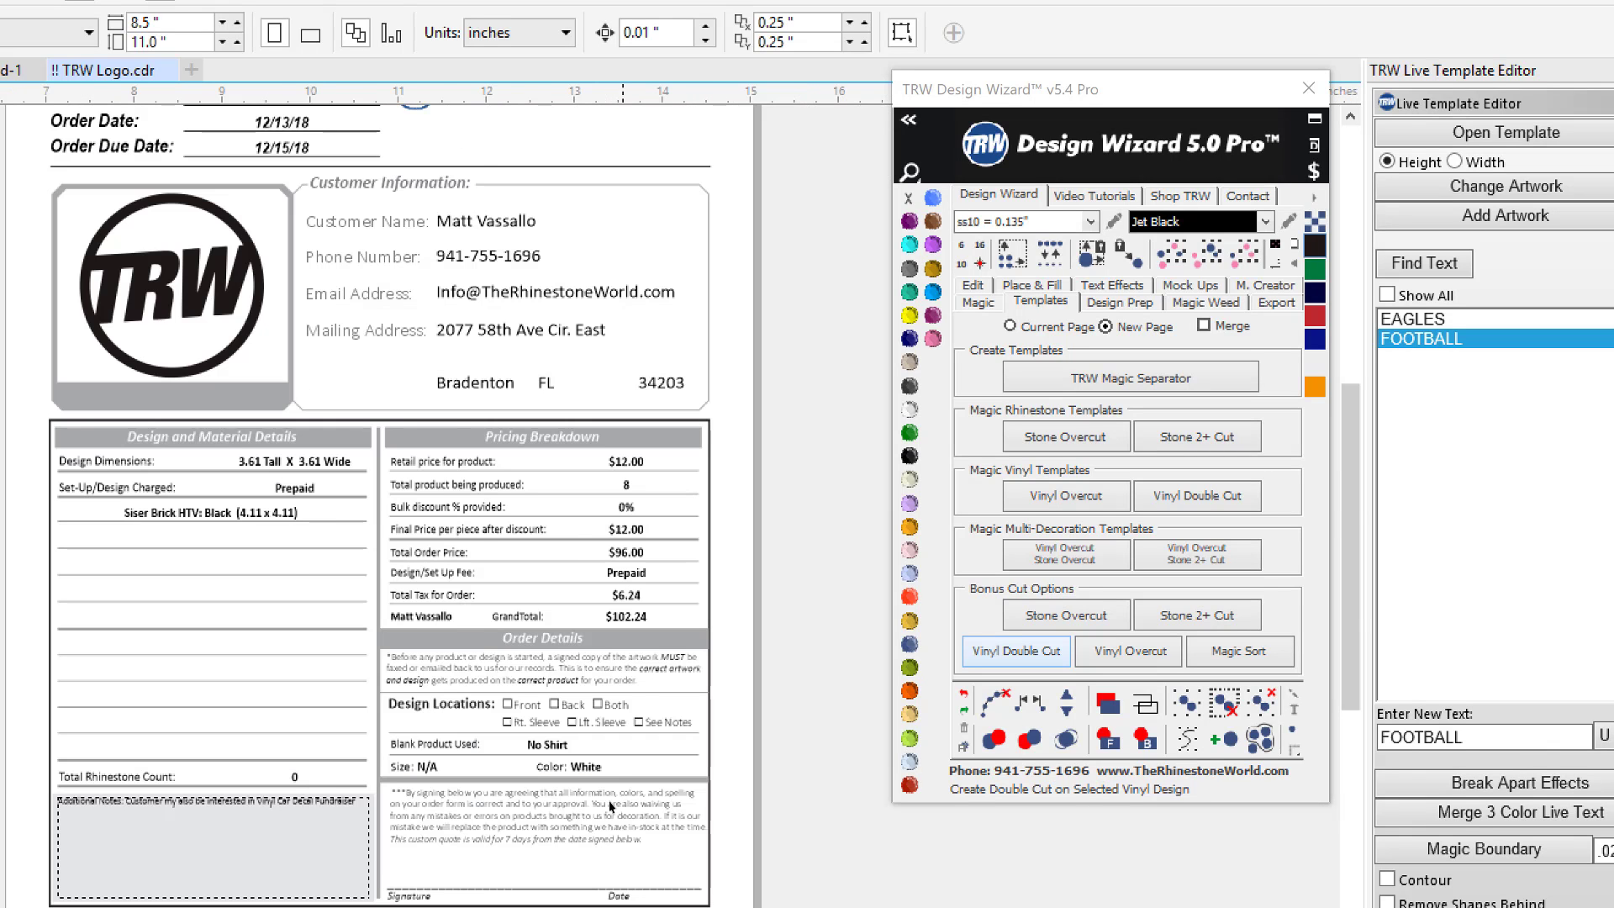
pyautogui.scroll(3, 467, 699)
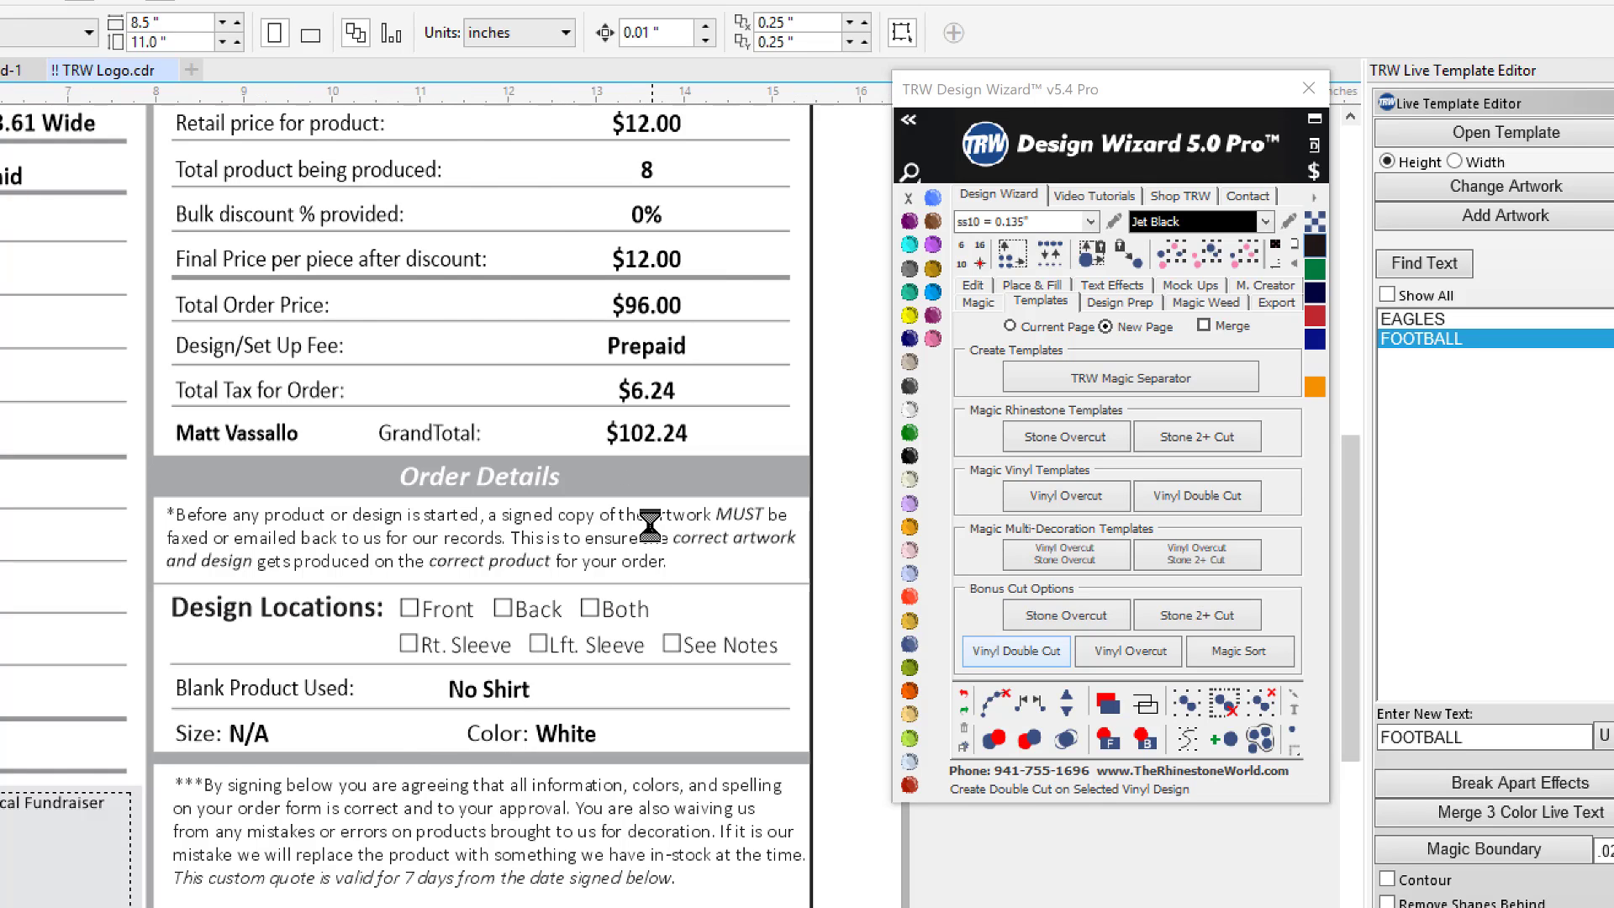
pyautogui.scroll(-3, 593, 538)
pyautogui.scroll(3, 351, 736)
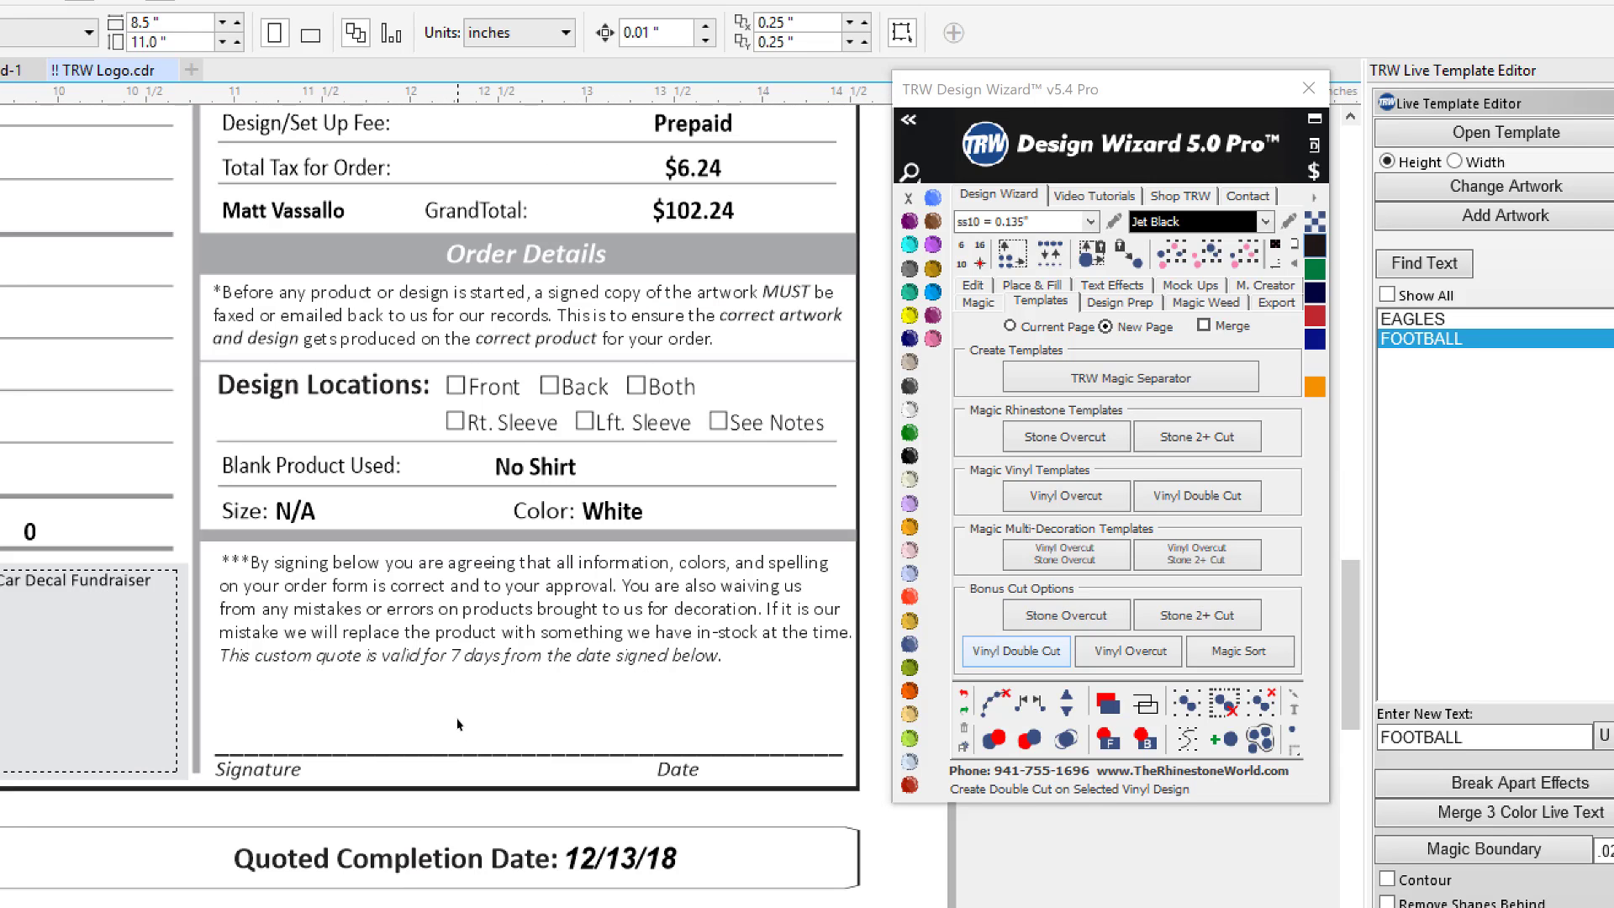
pyautogui.scroll(-3, 475, 691)
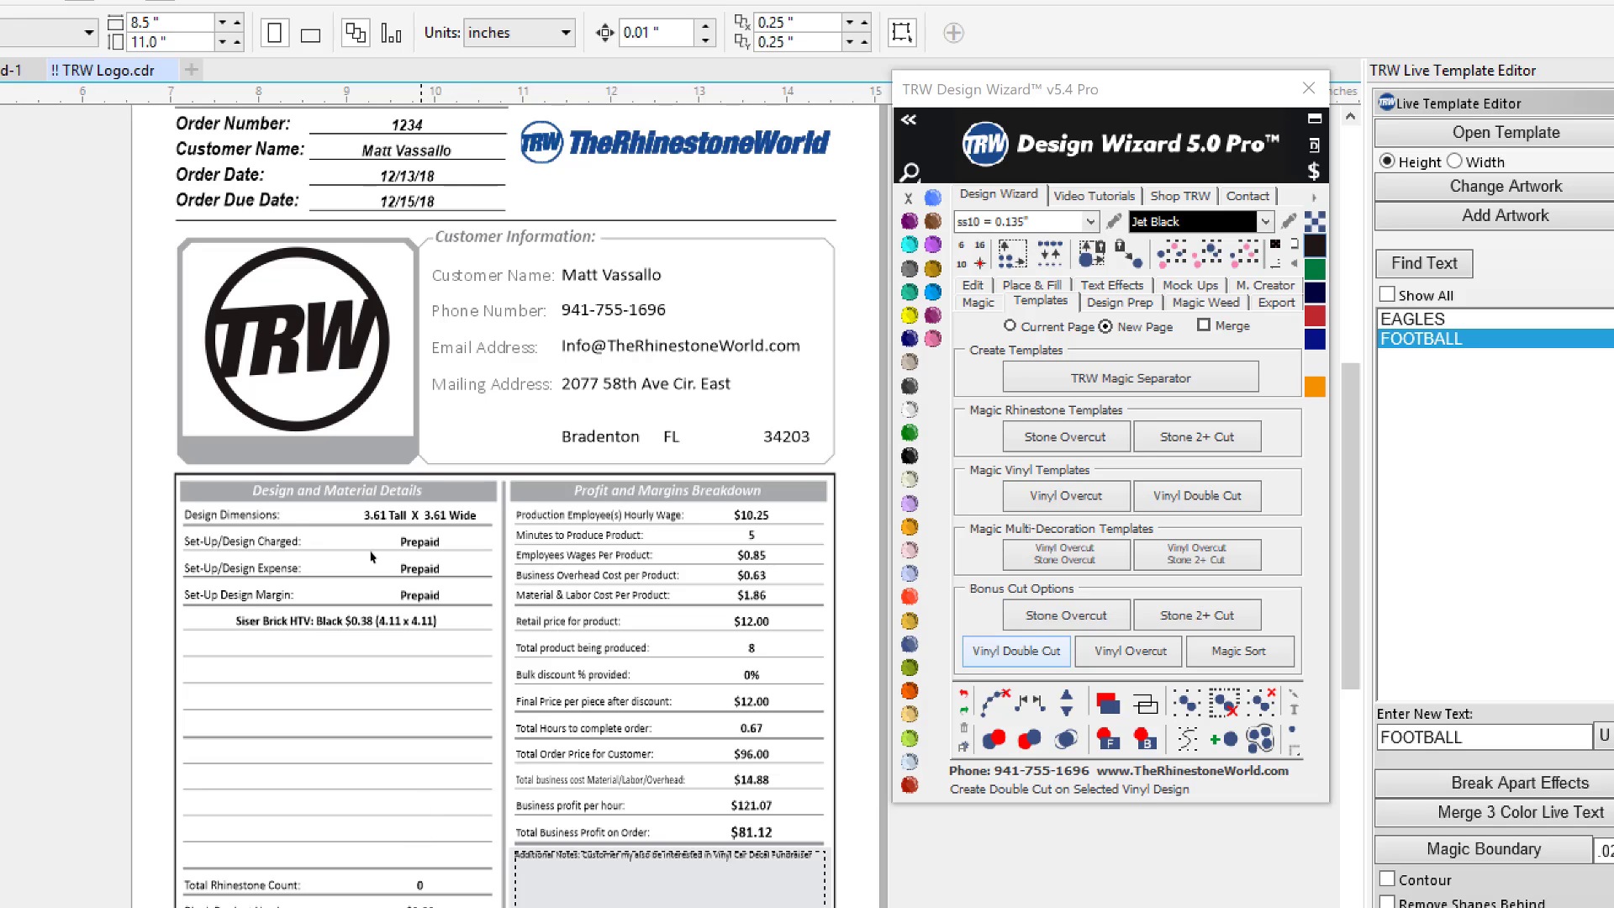
# Examine the internal version's set-up expenses, material details, profit and margins breakdown, and additional notes.
pyautogui.scroll(2, 352, 524)
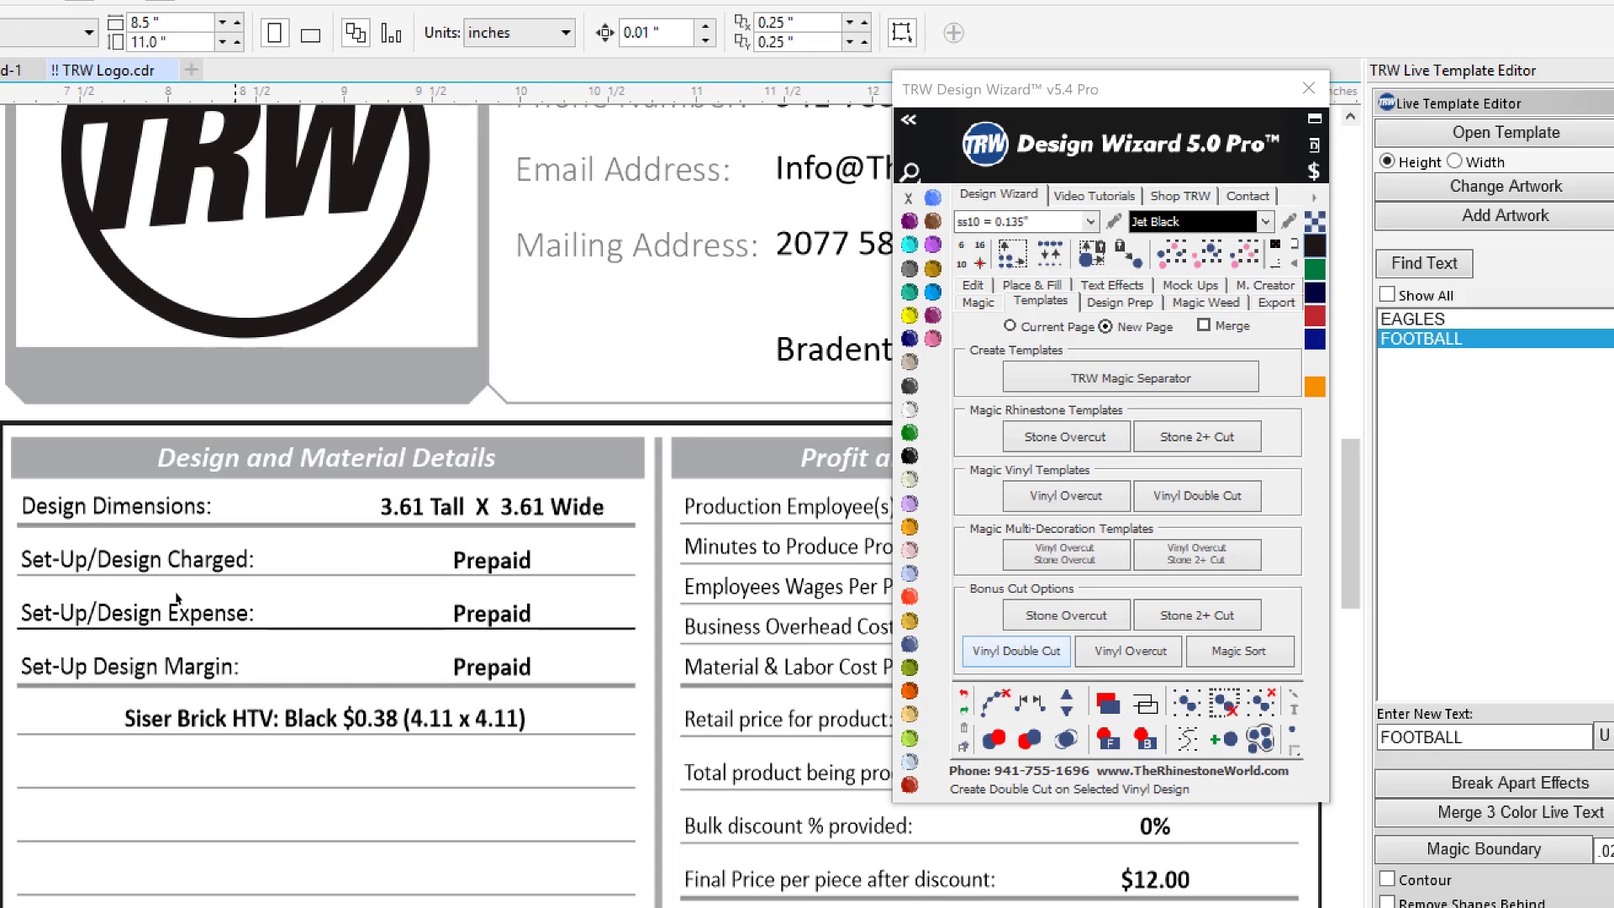
pyautogui.scroll(-2, 211, 634)
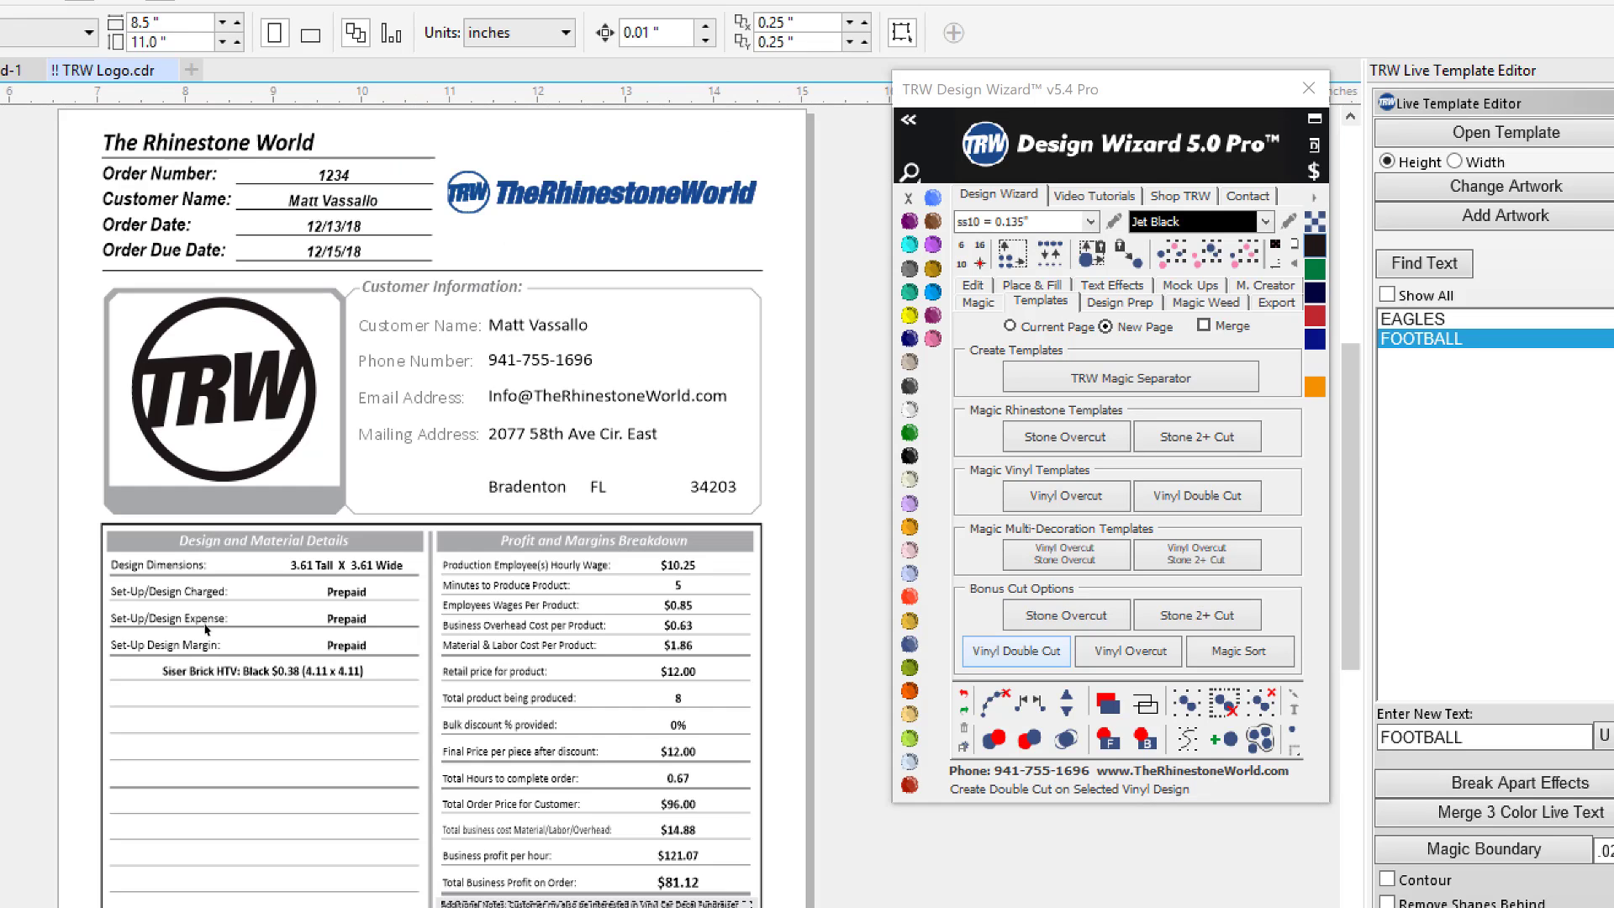
pyautogui.scroll(2, 696, 604)
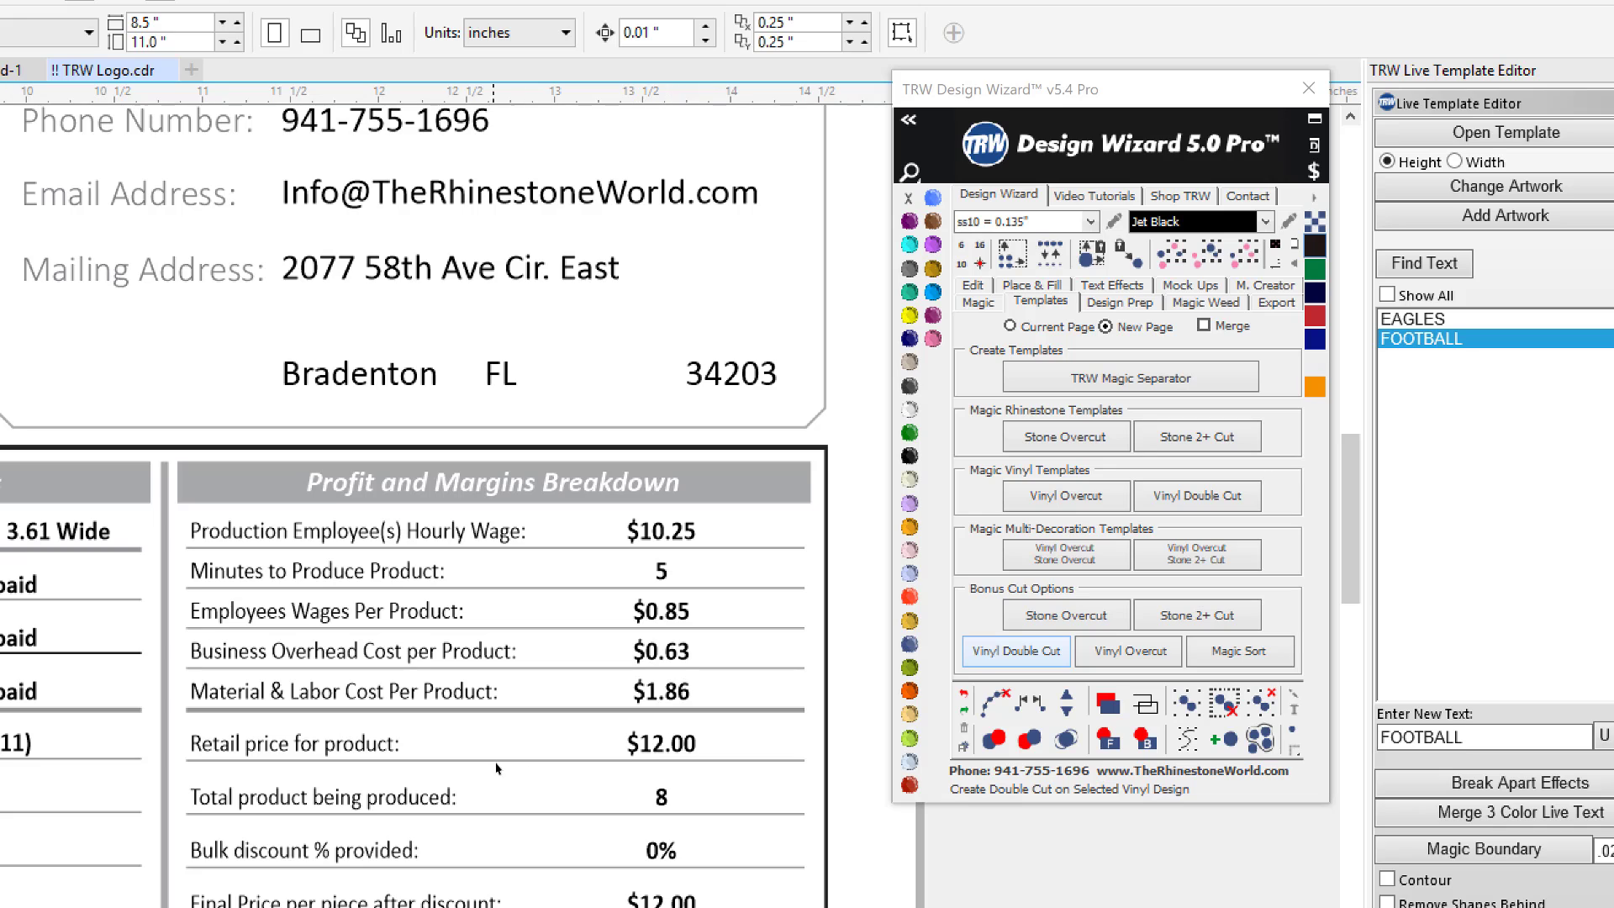
pyautogui.scroll(-2, 643, 620)
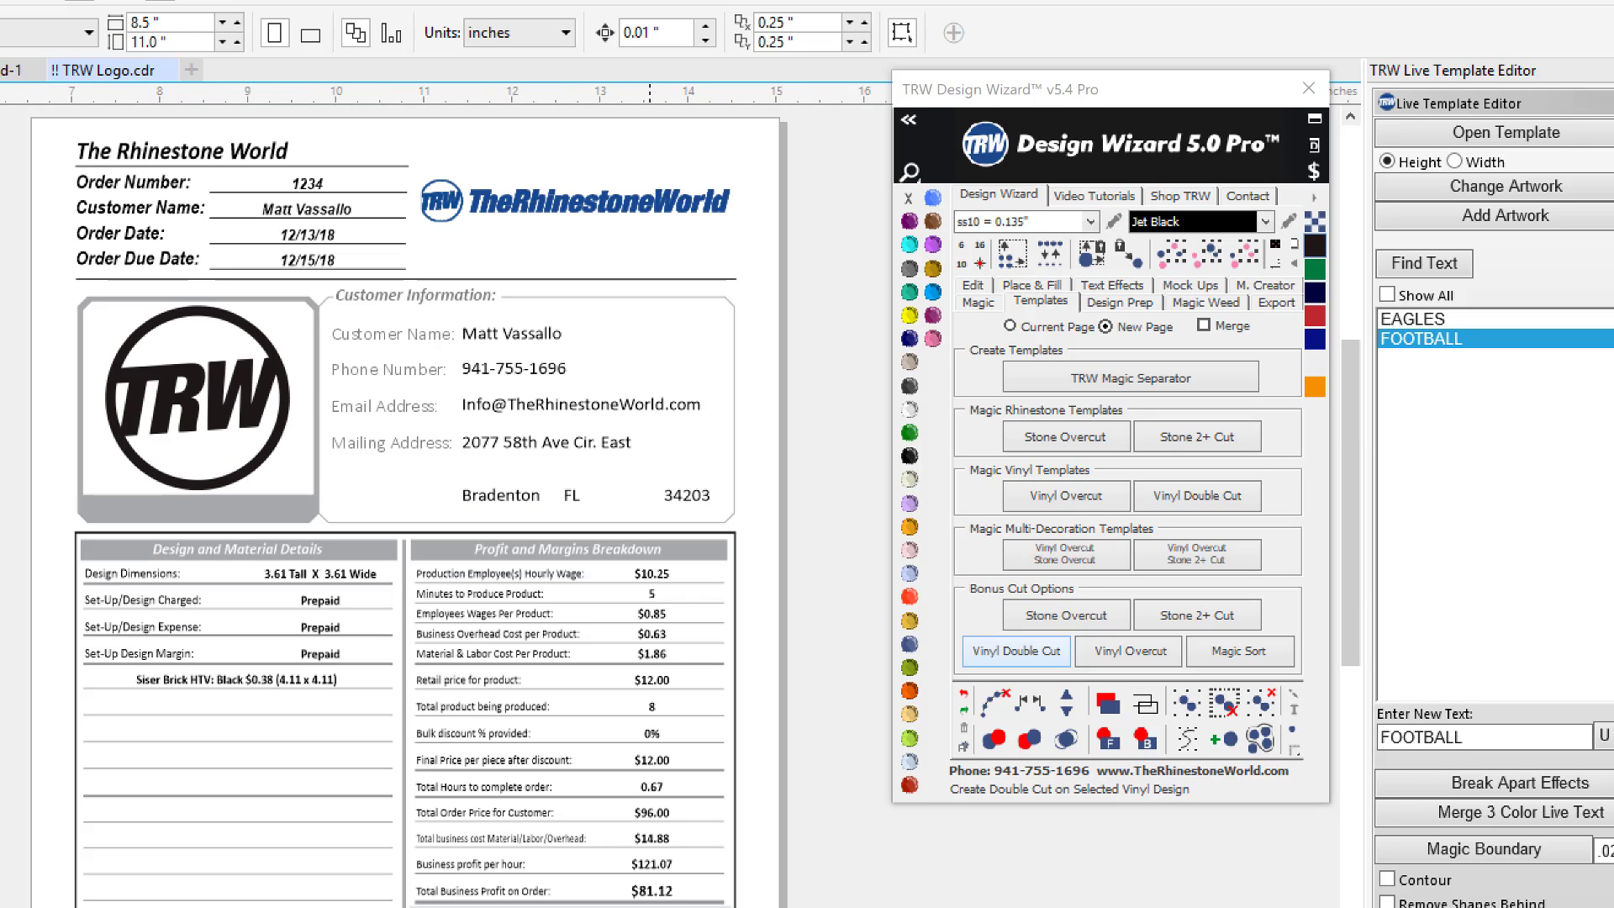
pyautogui.scroll(2, 655, 885)
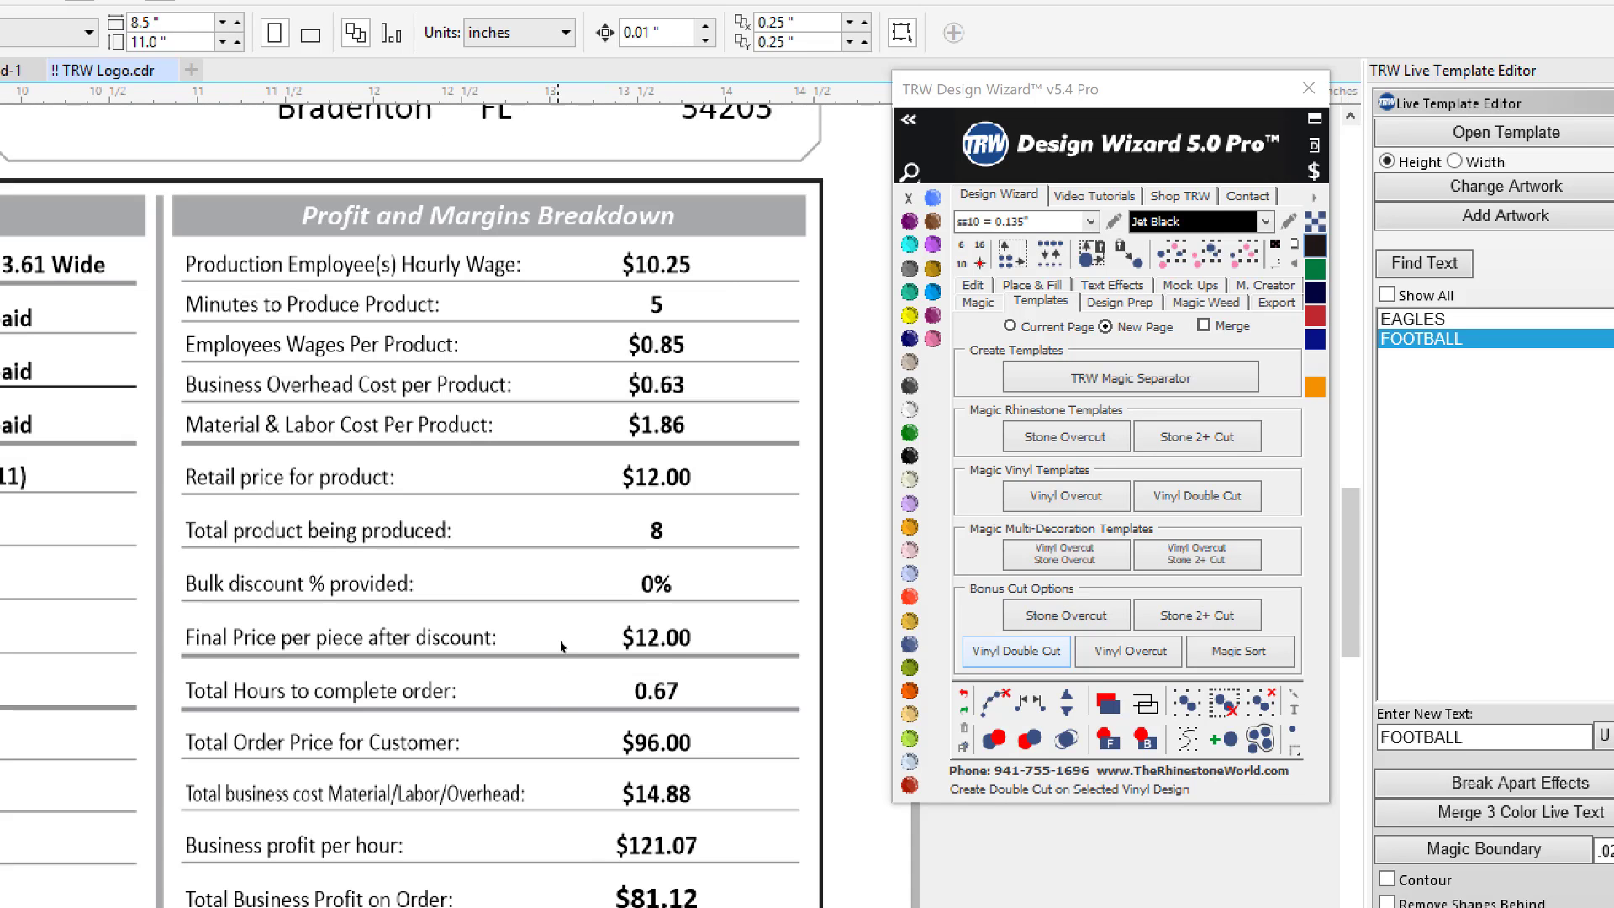
pyautogui.scroll(-2, 586, 640)
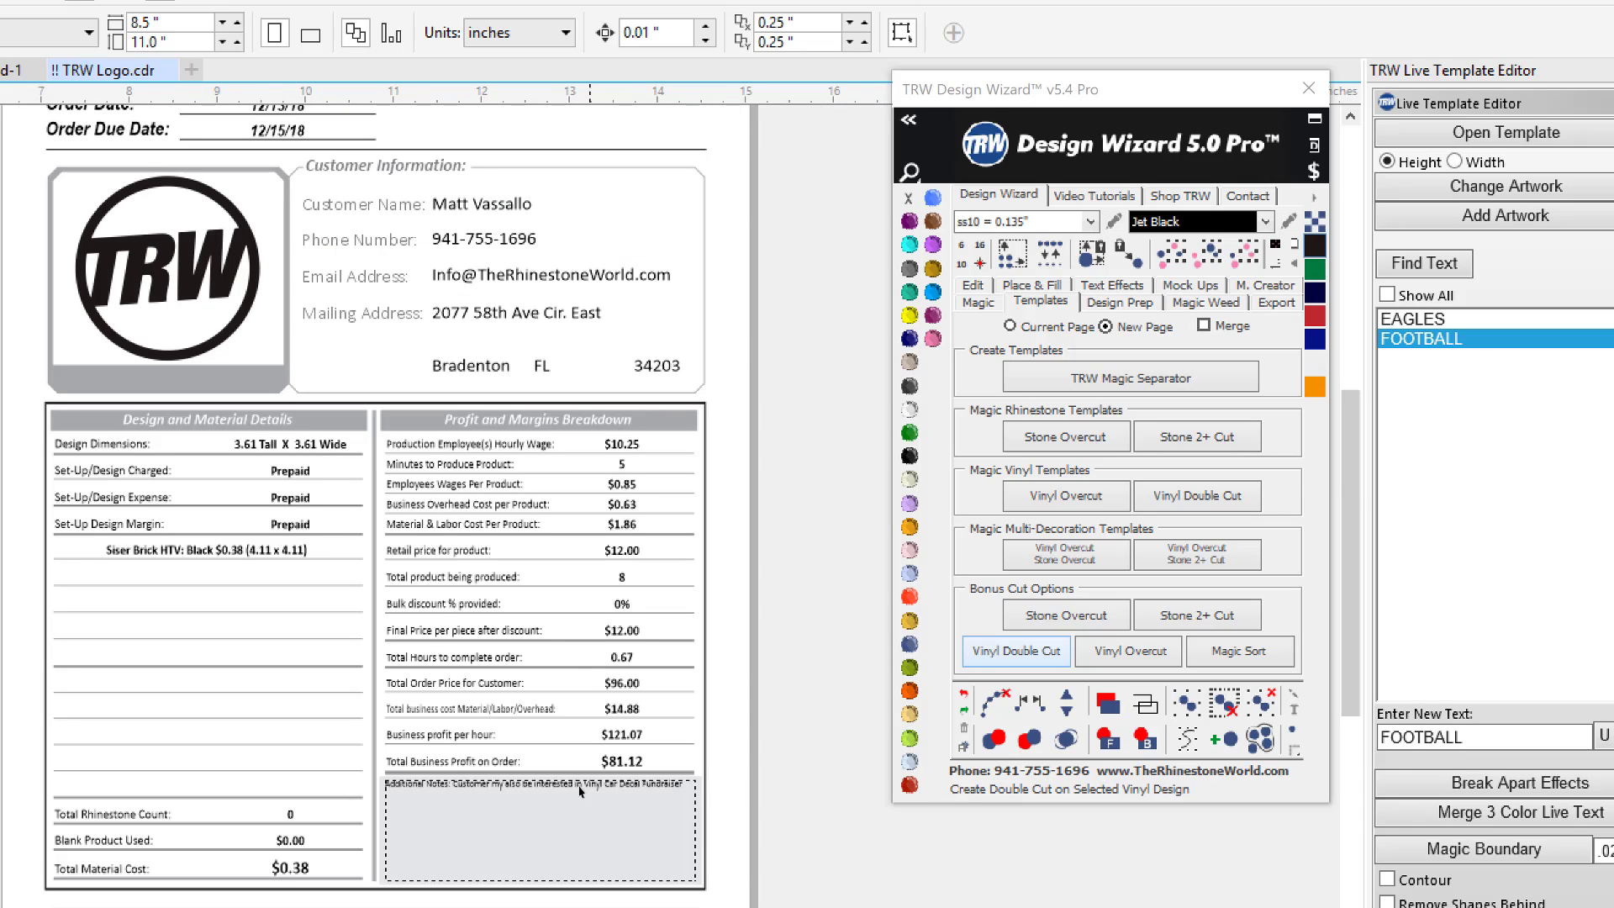
pyautogui.scroll(-2, 564, 813)
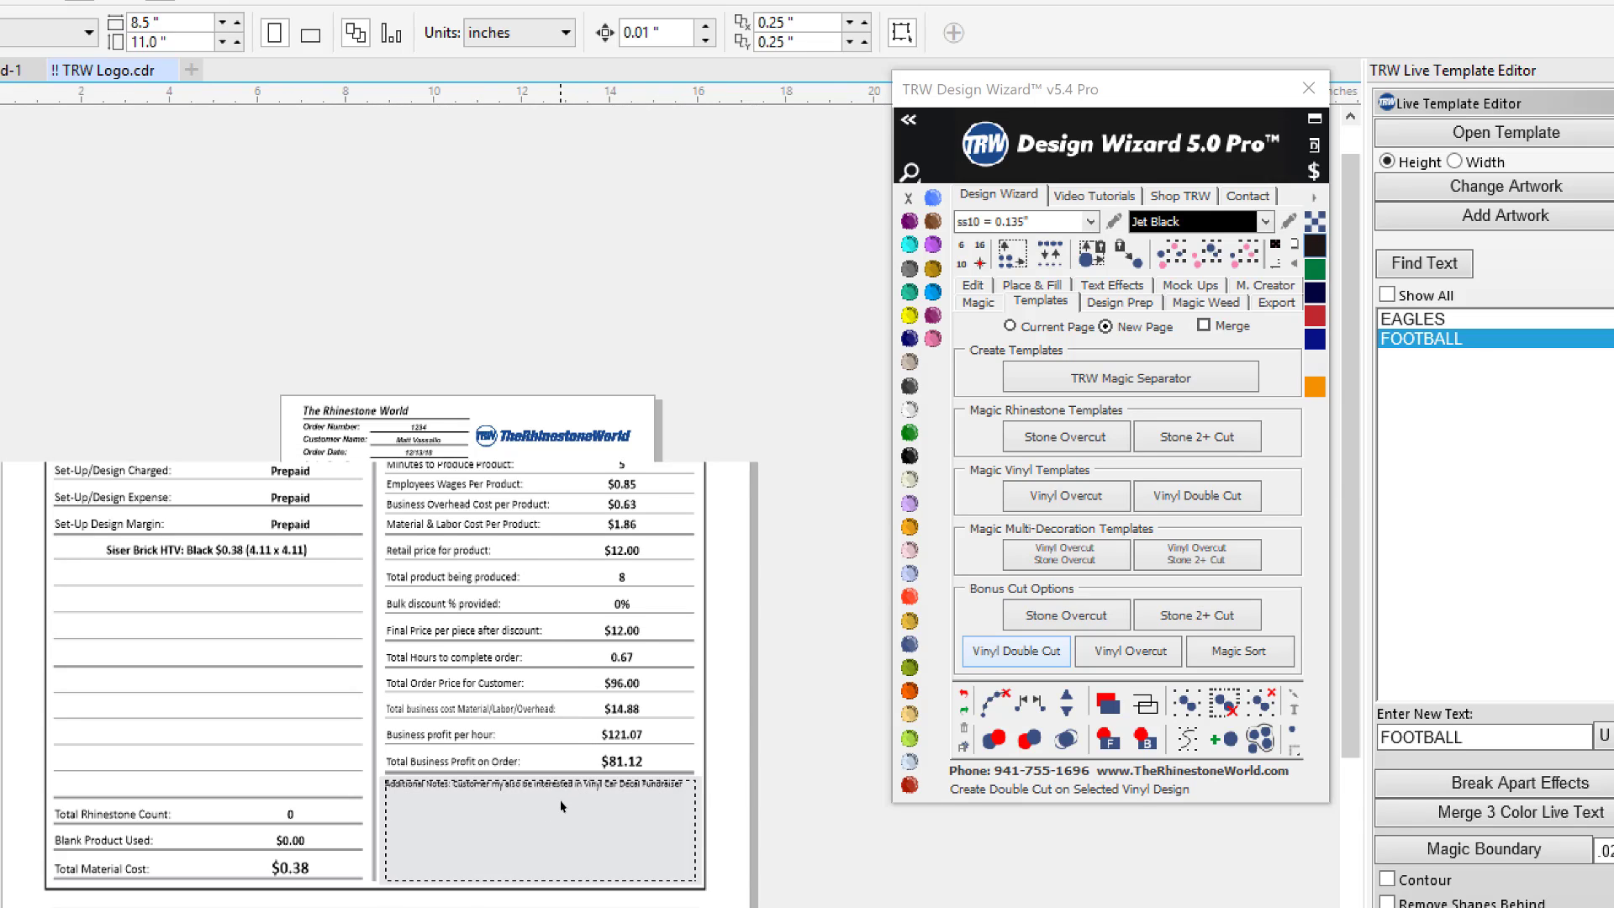
pyautogui.scroll(2, 450, 747)
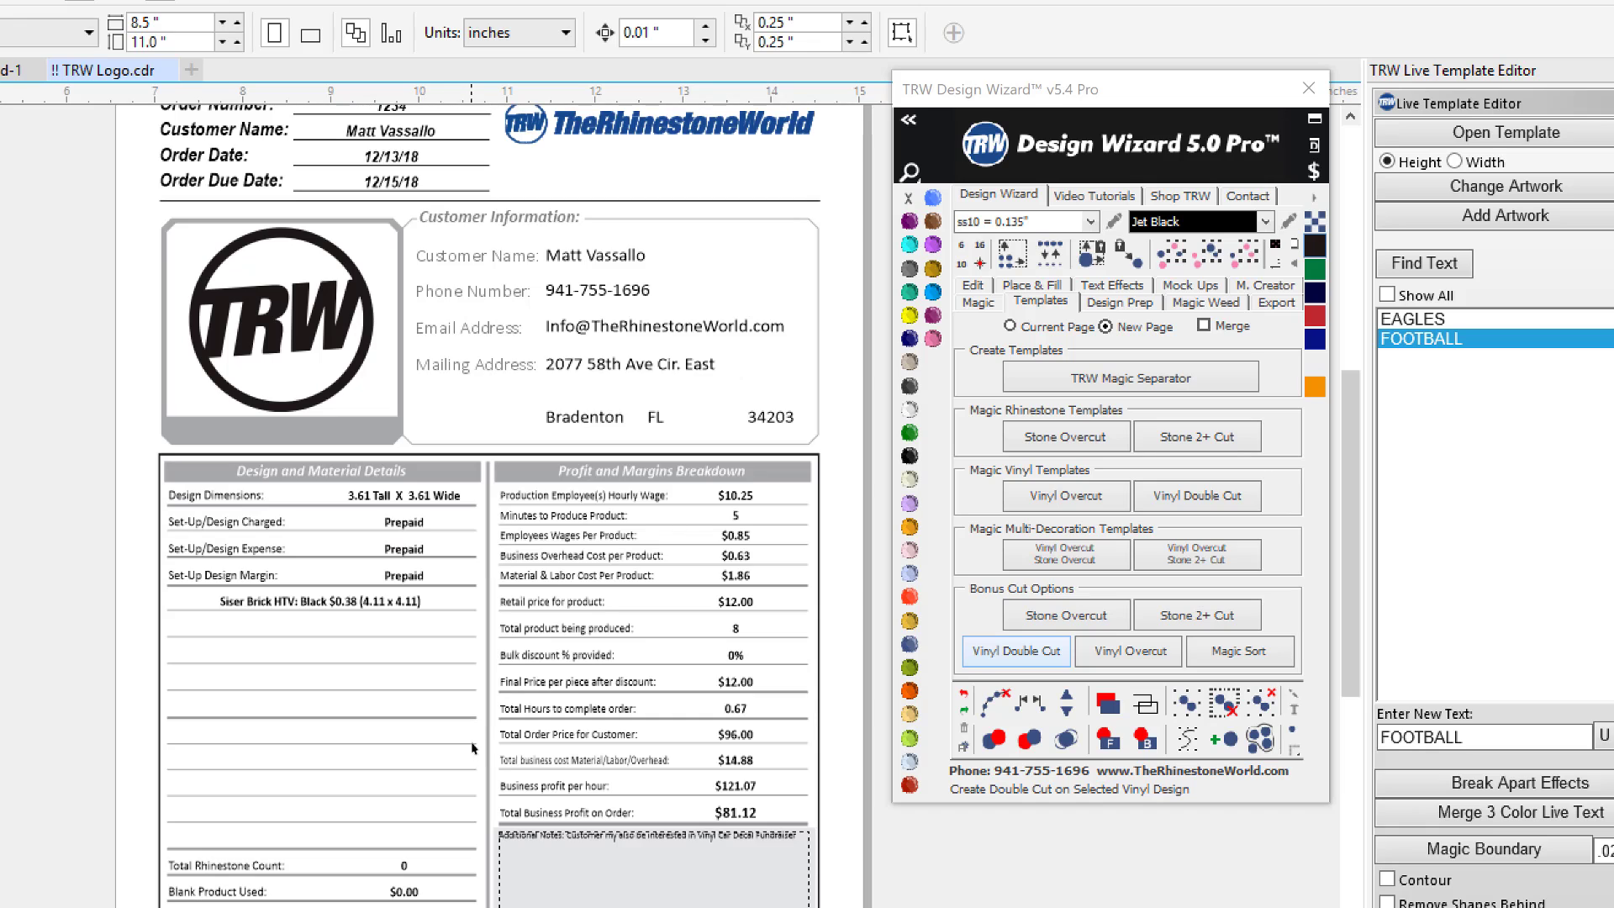